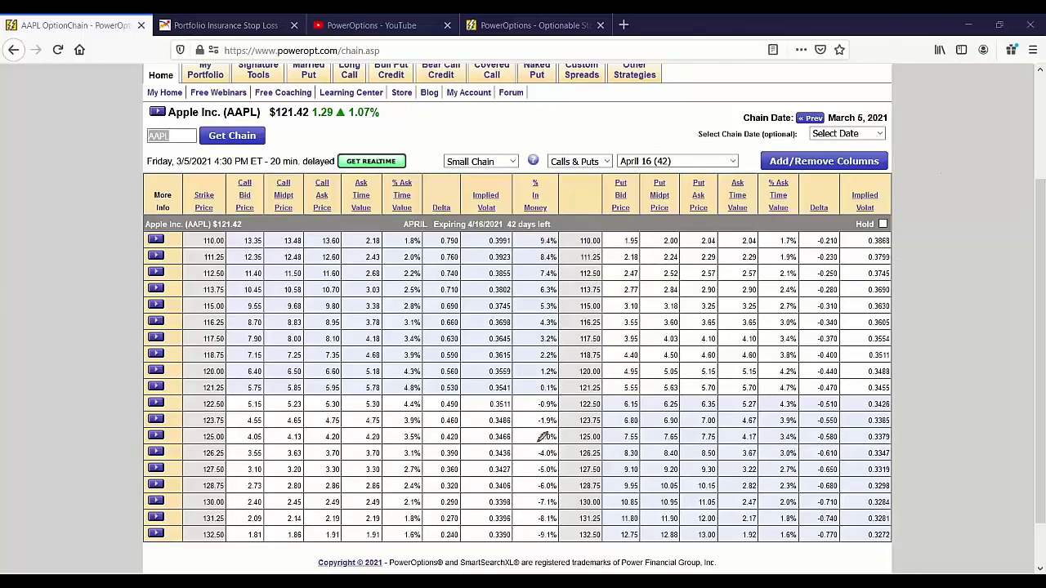
Circle the Implied Volat header and three groups of call implied volatilities in the AAPL April 16 chain, and clear the markings.
mouse_move(497, 179)
left_mouse_down()
mouse_move(453, 196)
mouse_move(525, 198)
mouse_move(487, 178)
left_mouse_up()
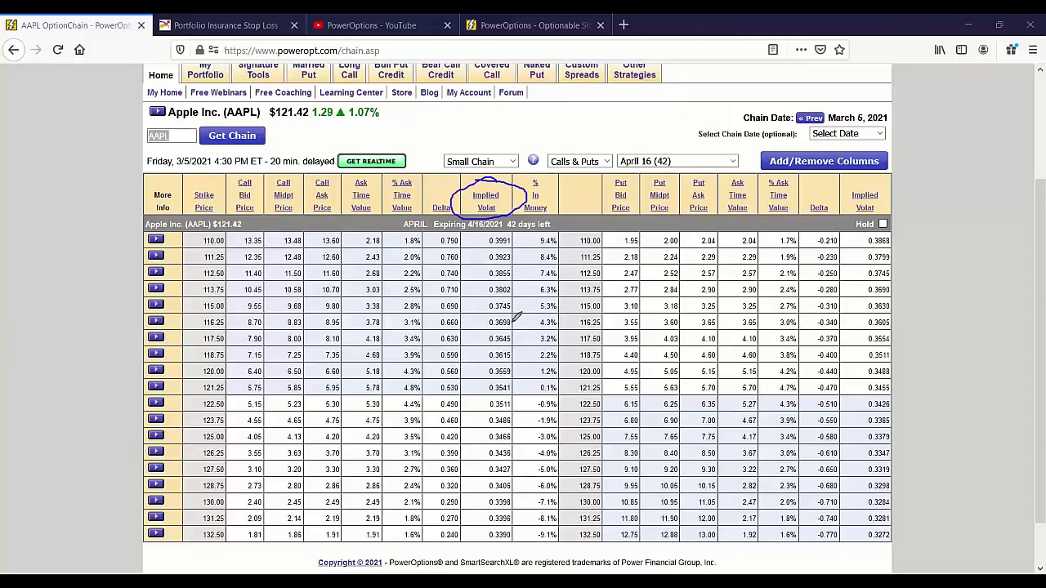
mouse_move(489, 296)
left_mouse_down()
mouse_move(470, 336)
mouse_move(494, 375)
mouse_move(530, 353)
mouse_move(501, 296)
left_mouse_up()
mouse_move(508, 442)
left_mouse_down()
mouse_move(475, 483)
mouse_move(479, 527)
mouse_move(540, 484)
mouse_move(510, 451)
left_mouse_up()
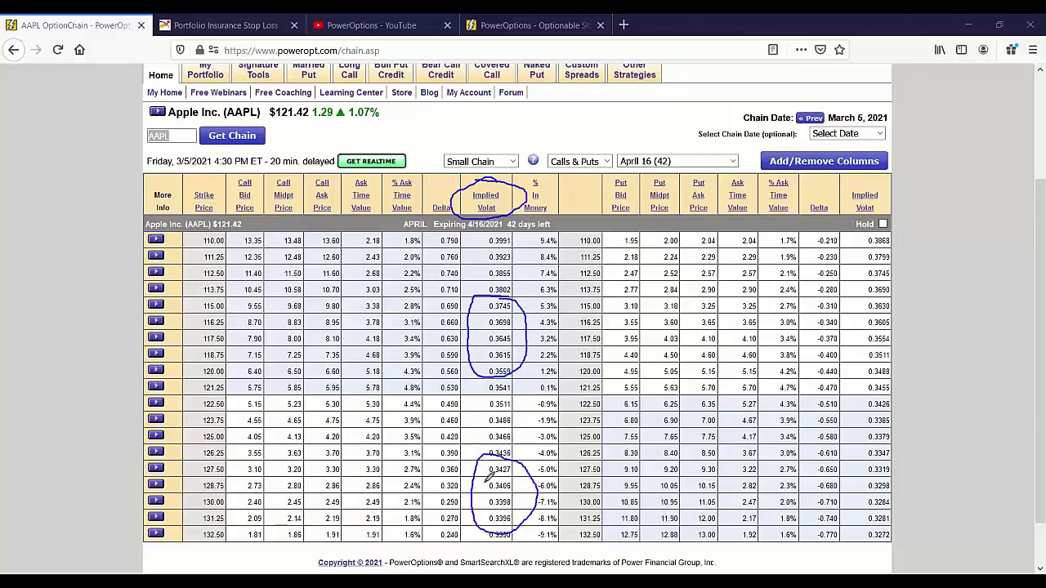
mouse_move(487, 372)
left_mouse_down()
mouse_move(470, 403)
mouse_move(516, 419)
mouse_move(521, 381)
mouse_move(507, 376)
left_mouse_up()
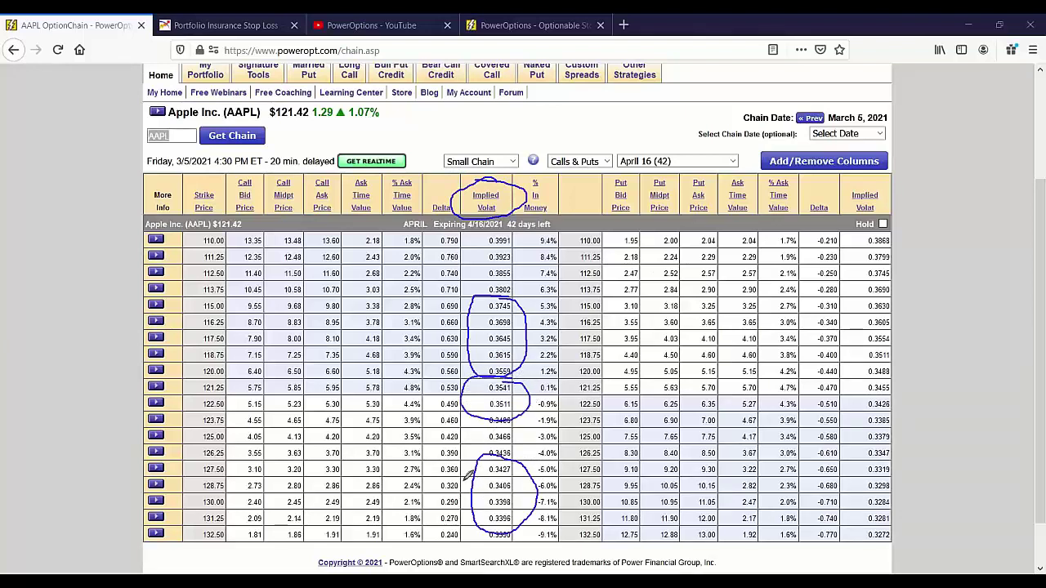
left_click_drag(464, 501, 484, 499)
key("Escape")
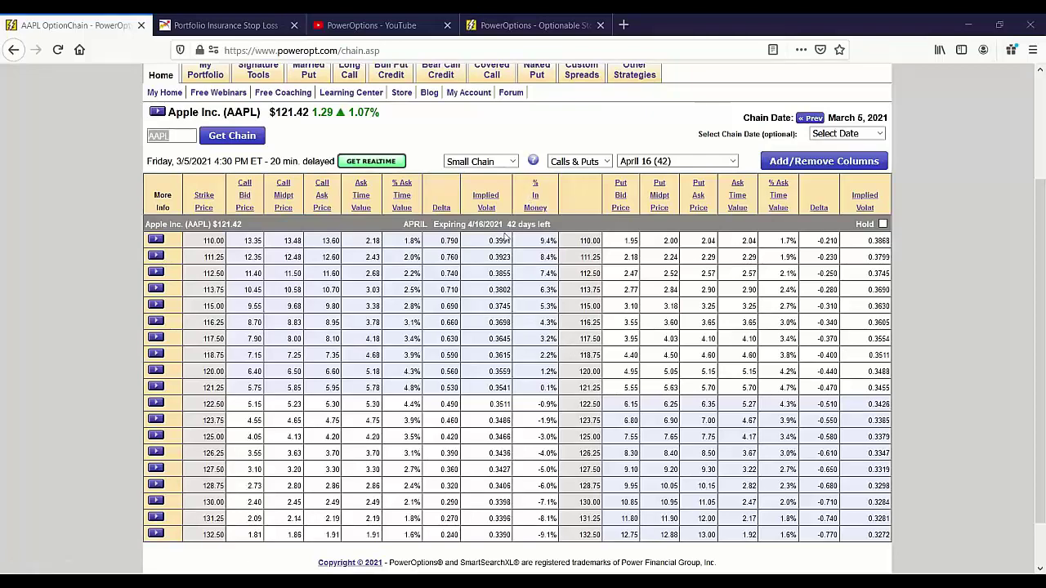
Limit the AAPL April 16 option chain to Calls Only.
left_click(582, 162)
left_click(587, 193)
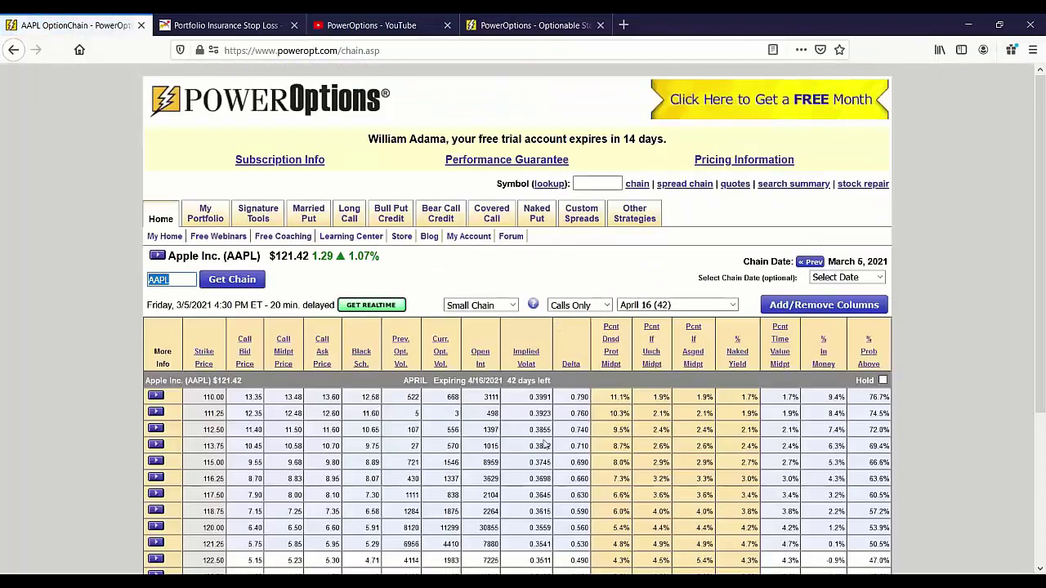
scroll(545, 503, "down", 4)
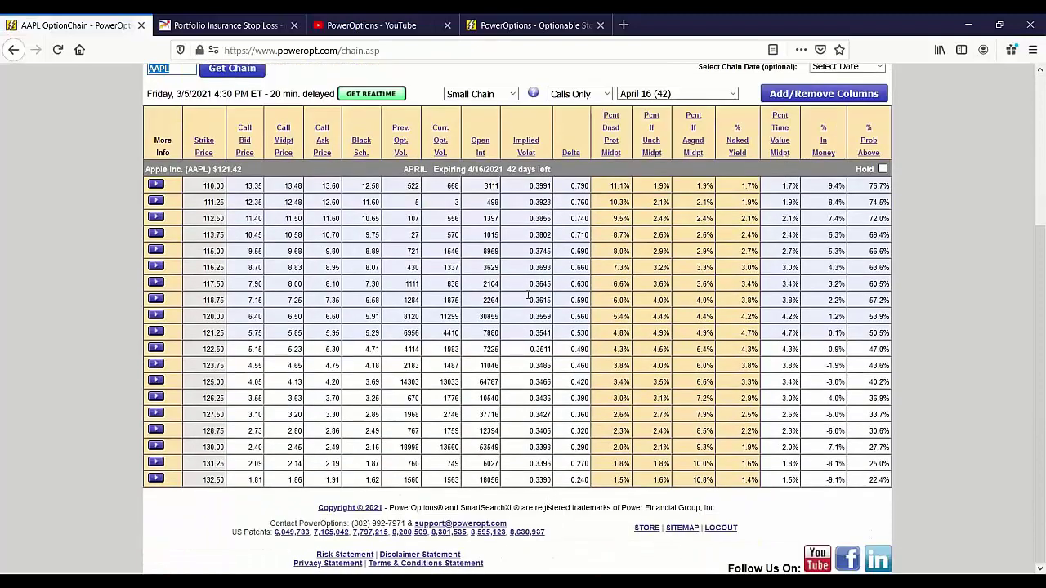
Compare the implied volatilities of in-the-money, at-the-money and out-of-the-money calls in the AAPL April 16 chain.
left_click_drag(513, 322, 554, 318)
left_click_drag(524, 286, 552, 285)
left_click_drag(527, 251, 590, 253)
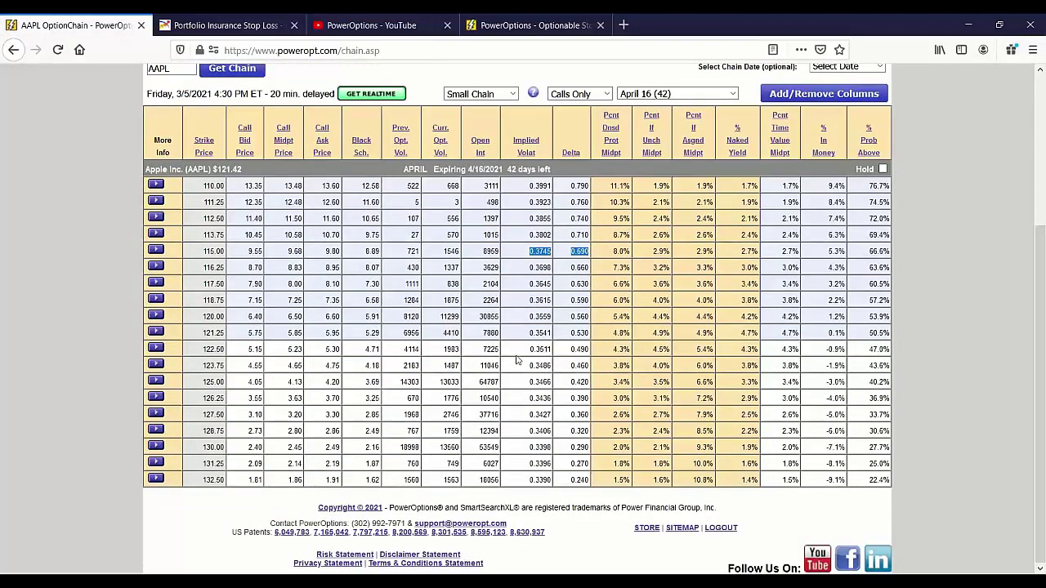
left_click_drag(520, 353, 573, 332)
left_click(535, 482)
Load the option chain for the symbol DAR.
scroll(425, 244, "up", 3)
double_click(185, 216)
type("dar")
left_click(232, 213)
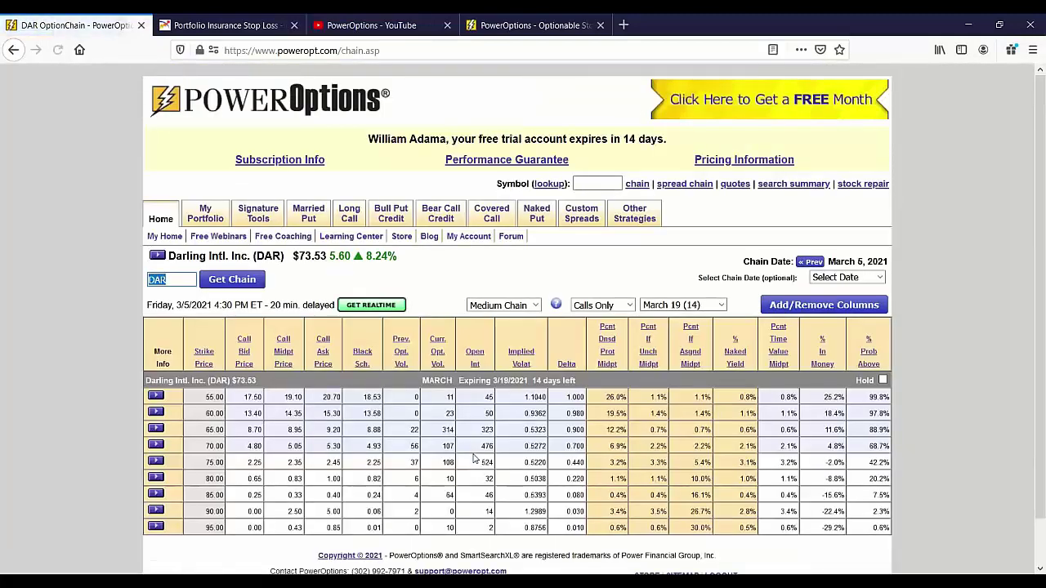
Examine the option volume, open interest and implied volatility of the deep in-the-money 55.00 and 60.00 strike DAR calls.
scroll(476, 459, "down", 1)
left_click_drag(523, 398, 552, 408)
left_click_drag(525, 349, 558, 356)
left_click_drag(417, 352, 452, 364)
left_click(417, 367)
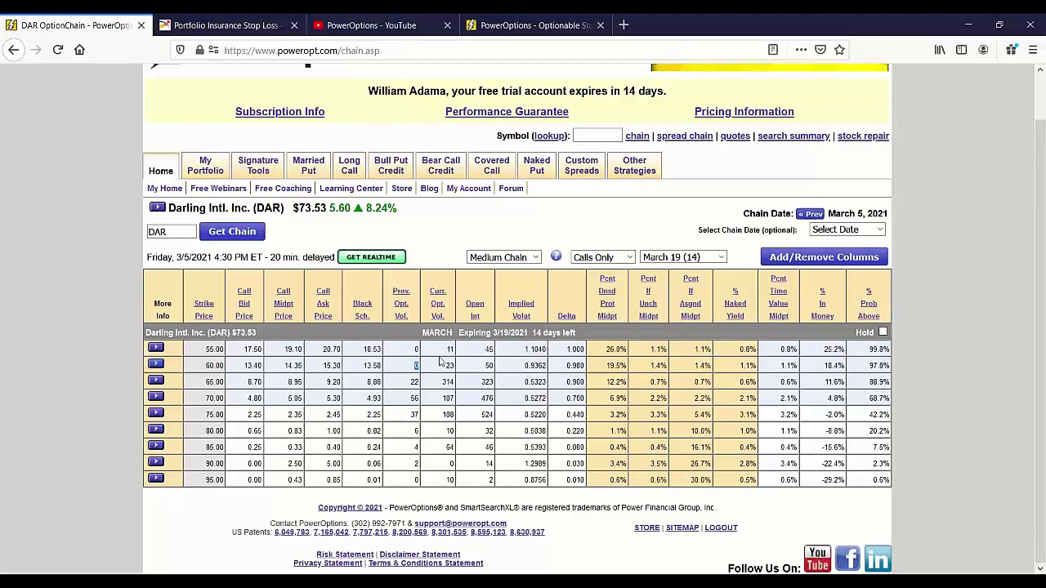
left_click_drag(454, 353, 486, 364)
left_click(482, 406)
double_click(534, 356)
left_click_drag(525, 365, 555, 372)
left_click(530, 429)
Replace the chain symbol with AAPL and load its option chain.
key("BackSpace")
key("BackSpace")
key("BackSpace")
type("aapl")
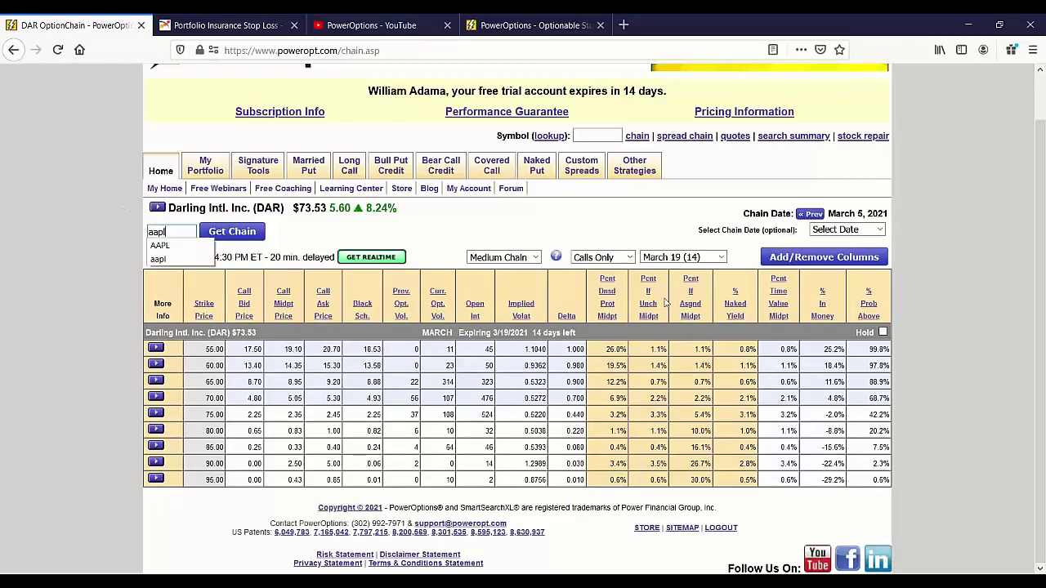
left_click(660, 257)
left_click(539, 188)
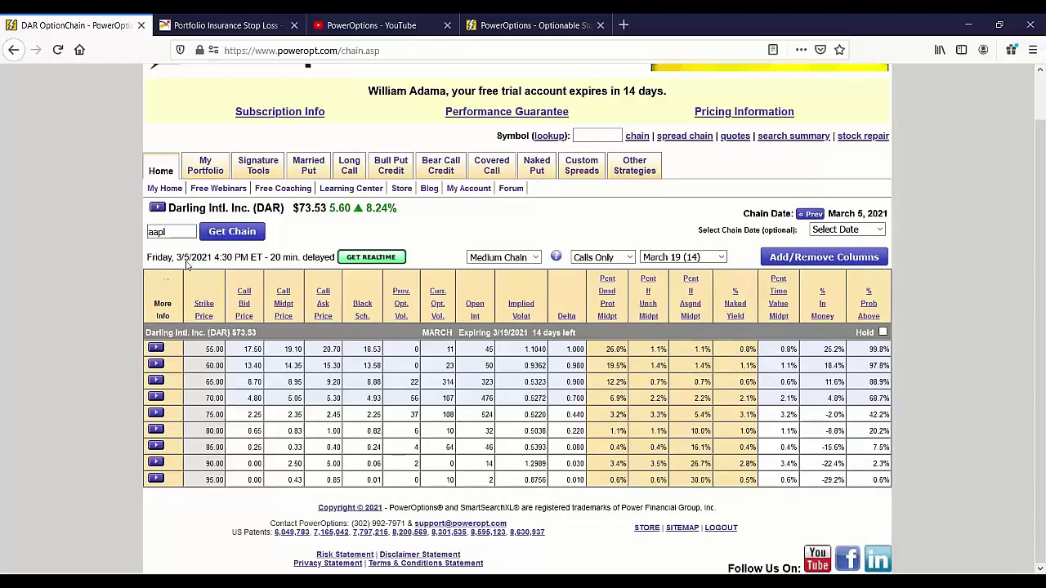
left_click(232, 231)
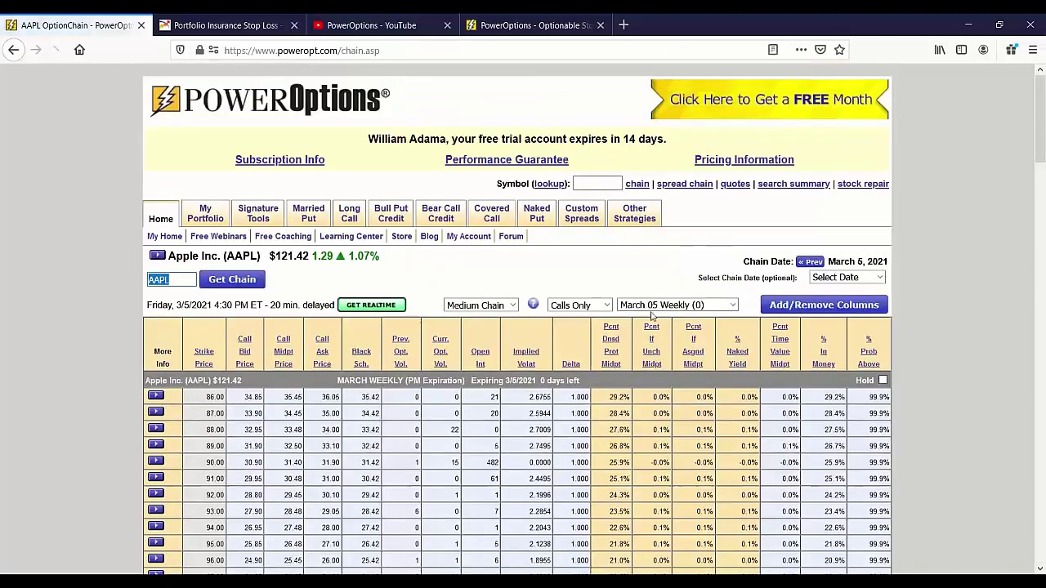
Set the AAPL chain's expiration to June 17 2022 (469).
left_click(655, 310)
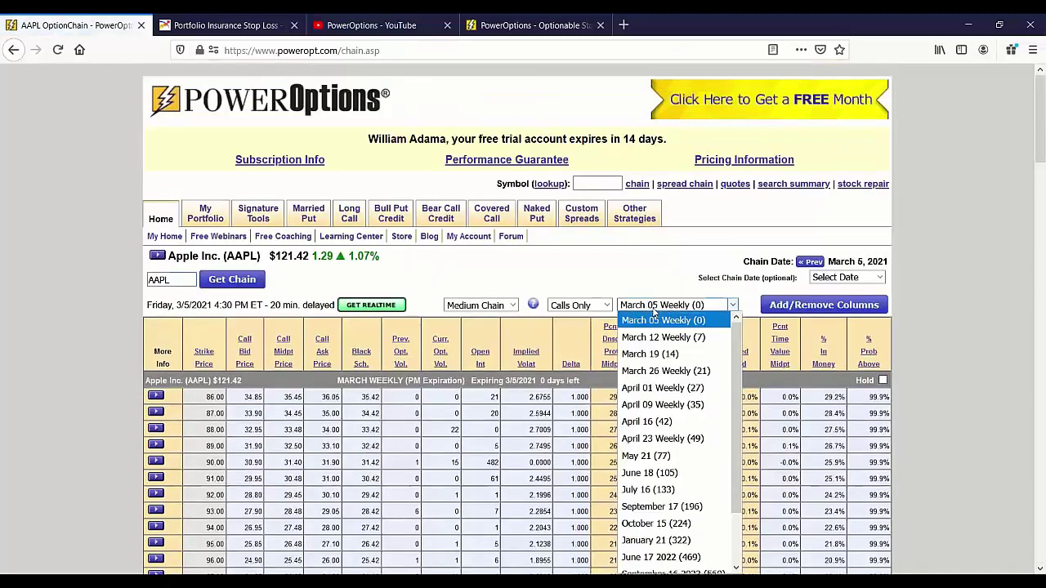
scroll(678, 491, "down", 2)
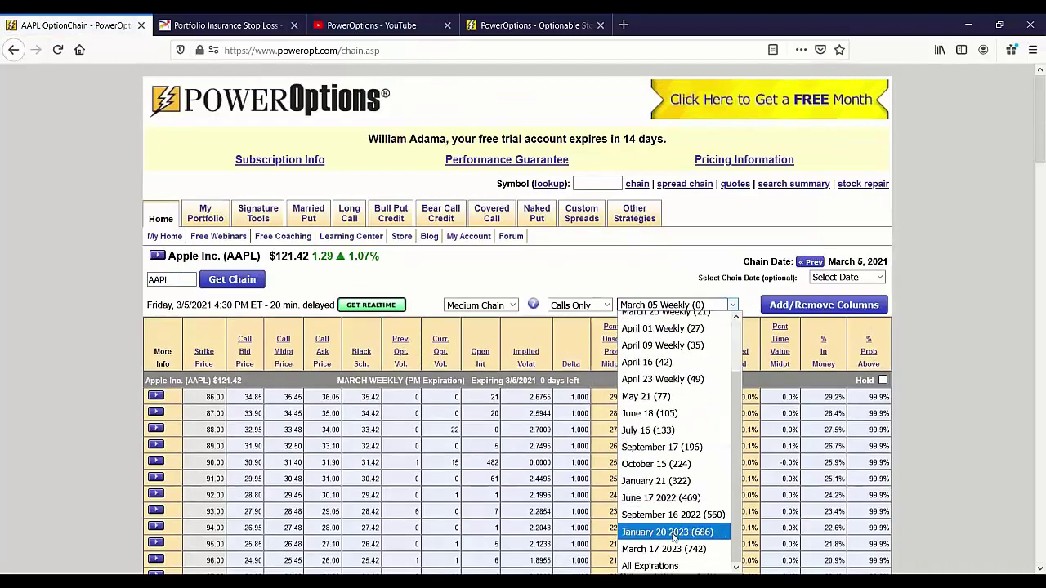
left_click(661, 498)
scroll(586, 260, "down", 5)
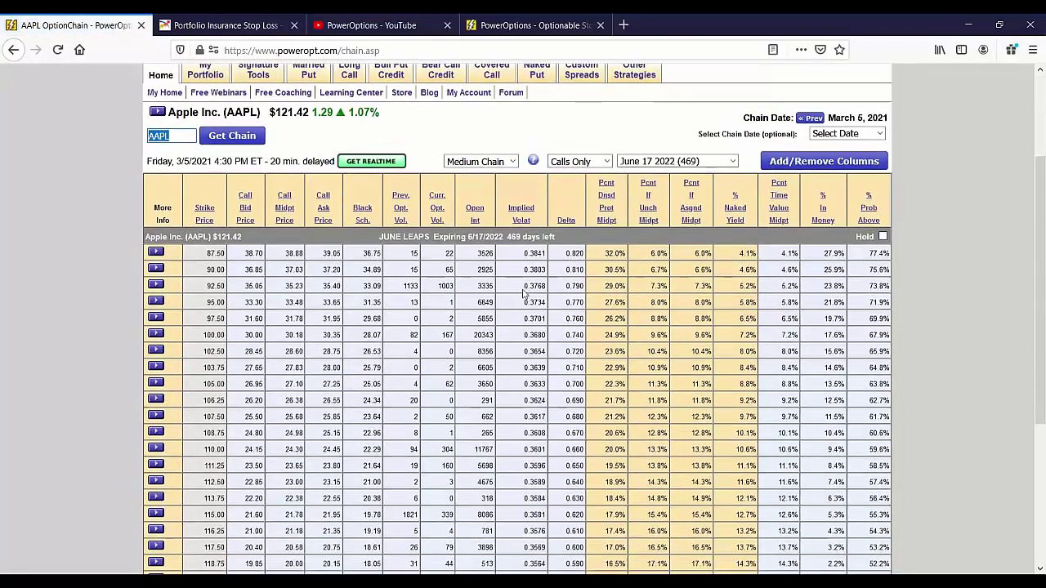
Examine how implied volatility varies across the June 2022 strikes, along with the 102.50 call's prices and volume.
scroll(523, 296, "down", 3)
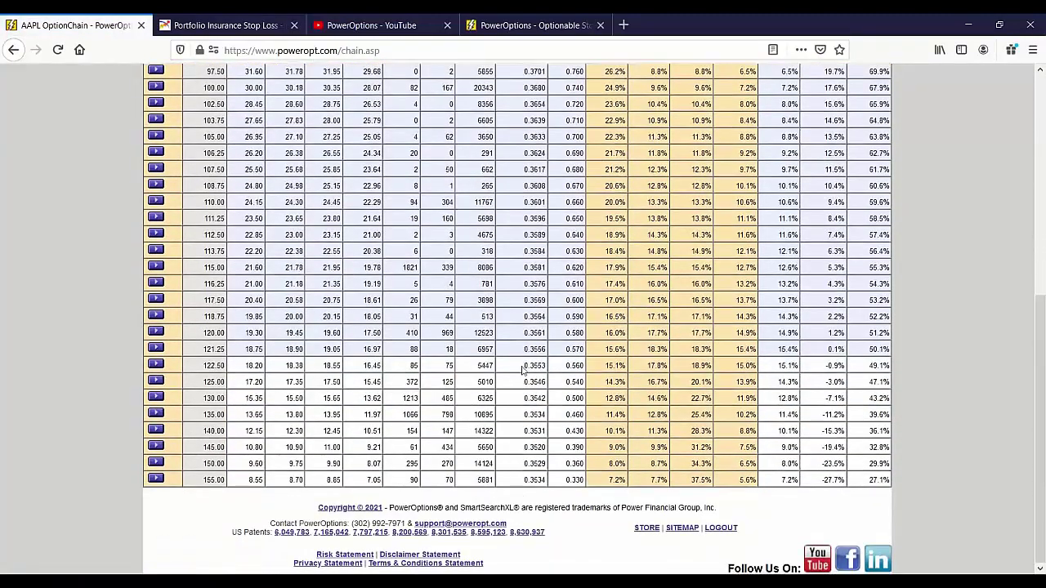
left_click_drag(524, 365, 552, 481)
left_click(543, 409)
scroll(517, 398, "up", 1)
scroll(517, 398, "up", 8)
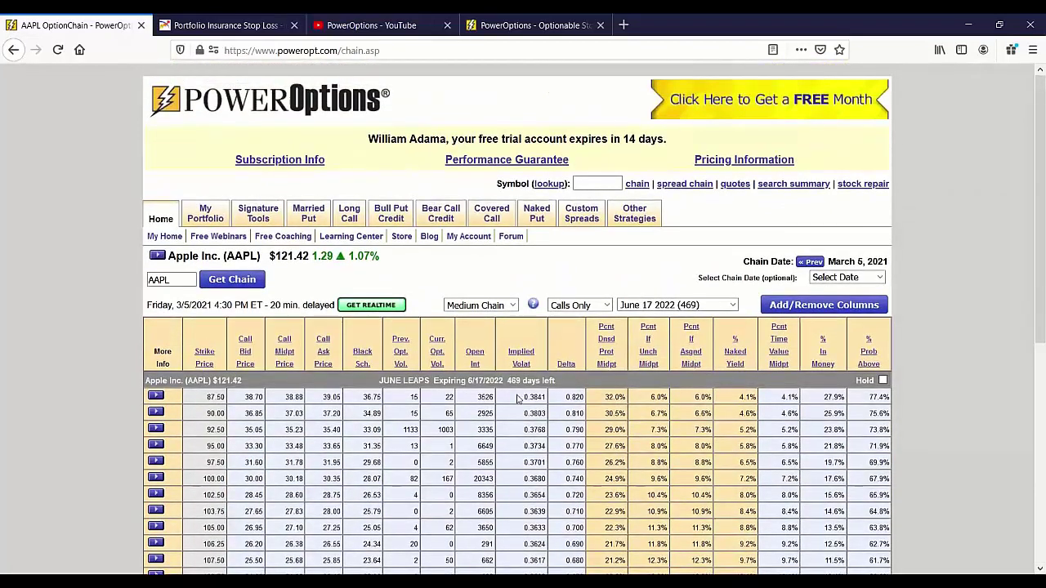
scroll(516, 429, "down", 3)
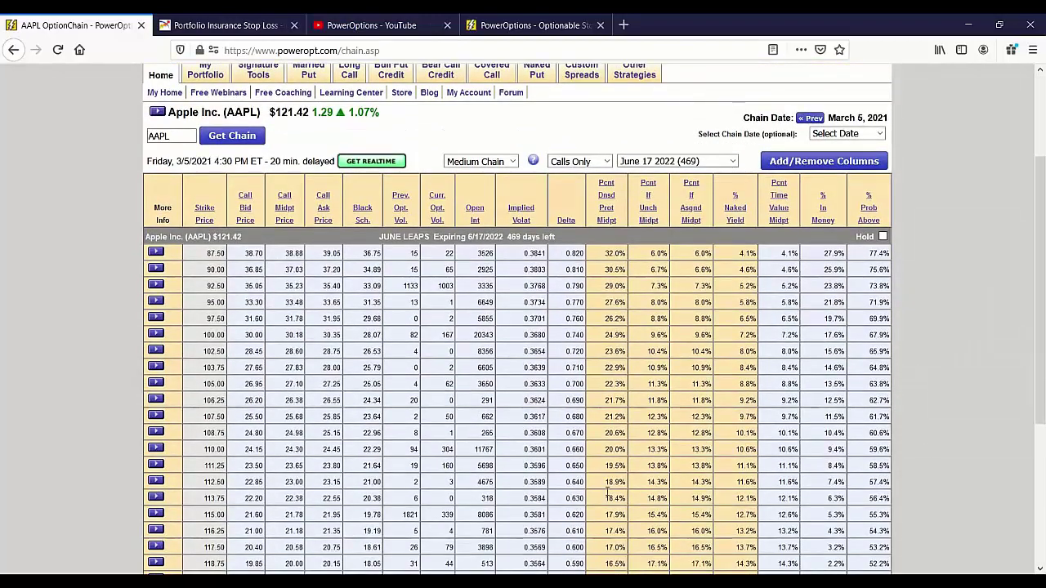
scroll(607, 494, "down", 5)
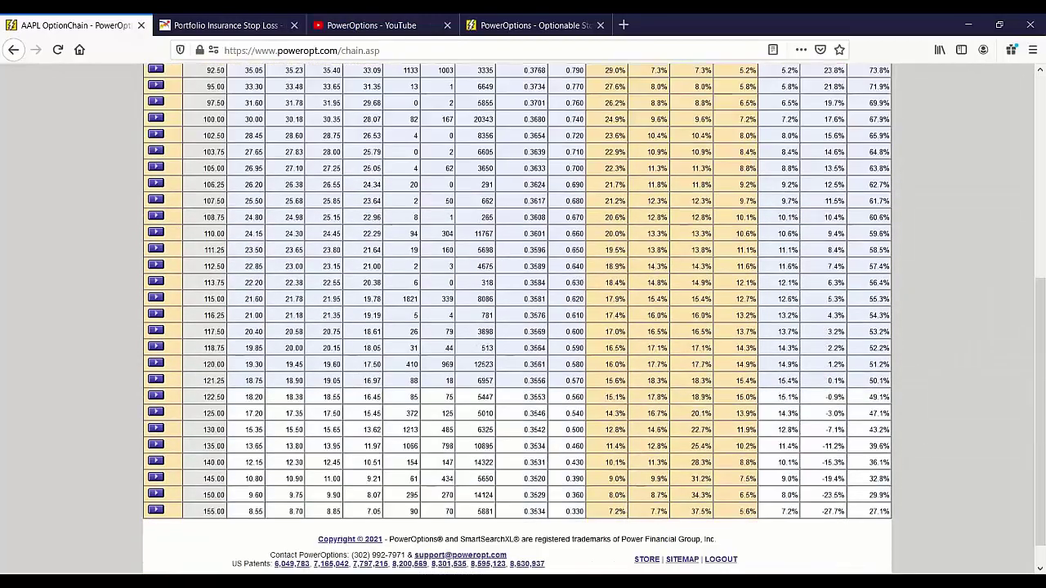
scroll(522, 235, "up", 5)
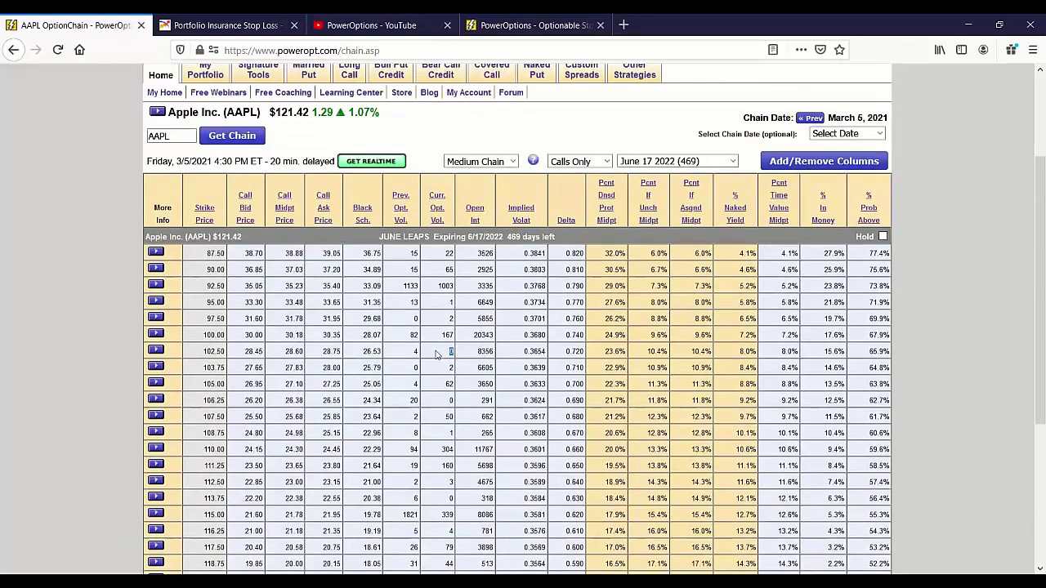
left_click_drag(243, 352, 369, 351)
left_click(411, 389)
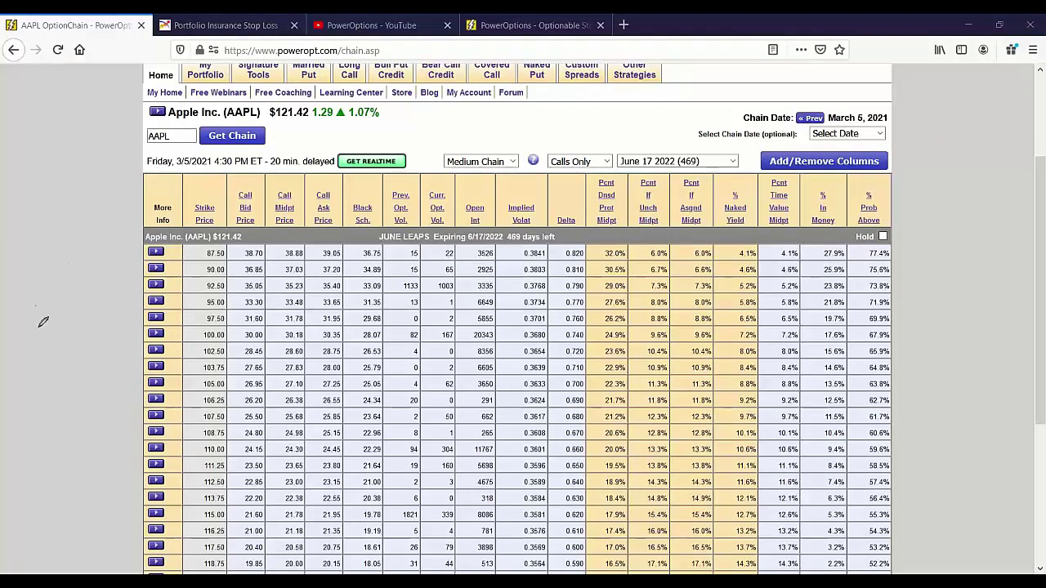
Handwrite a curly brace marked "5 –" and an "X =" below it in the blank margin beside the option table.
mouse_move(24, 153)
left_mouse_down()
mouse_move(46, 175)
mouse_move(31, 288)
left_mouse_up()
mouse_move(78, 194)
left_mouse_down()
mouse_move(66, 221)
mouse_move(96, 196)
mouse_move(107, 223)
left_mouse_up()
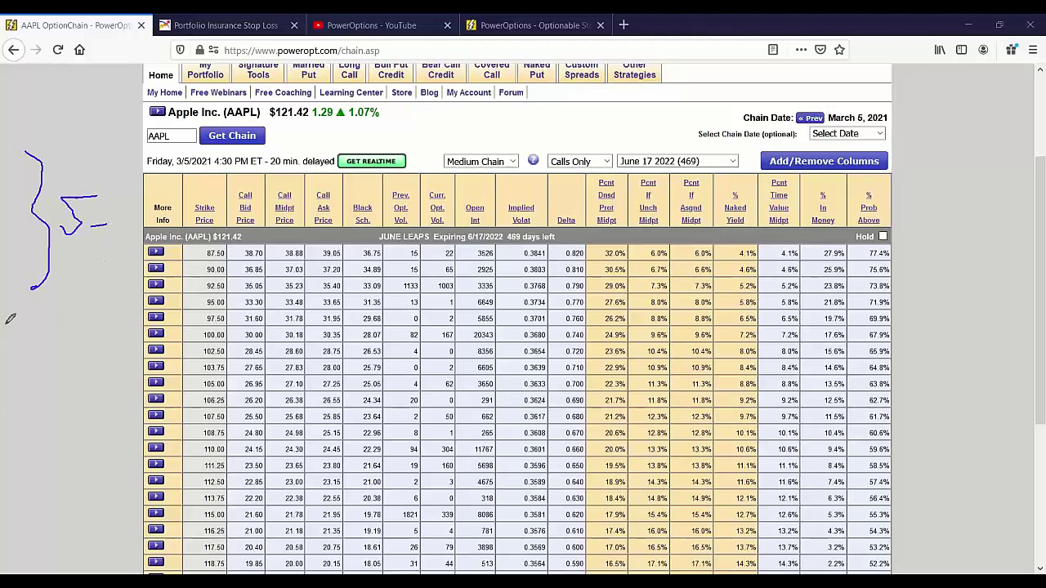
left_click_drag(18, 327, 40, 370)
mouse_move(5, 266)
left_mouse_down()
mouse_move(2, 286)
mouse_move(12, 263)
mouse_move(8, 286)
mouse_move(17, 275)
mouse_move(37, 287)
left_mouse_up()
left_click_drag(48, 344, 67, 348)
Circle the 100.00 strike's call prices, draw a line from the Strike Price header to the brace, and write "IV" in the margin.
mouse_move(302, 321)
left_mouse_down()
mouse_move(266, 337)
mouse_move(327, 323)
mouse_move(247, 323)
left_mouse_up()
mouse_move(222, 204)
left_mouse_down()
mouse_move(16, 287)
mouse_move(37, 279)
left_mouse_up()
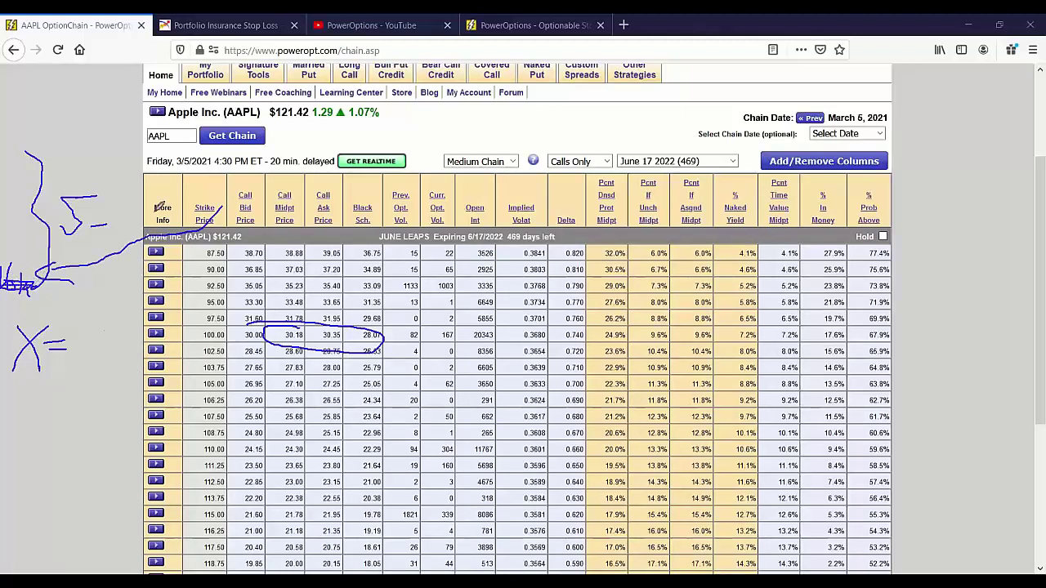
mouse_move(128, 209)
left_mouse_down()
mouse_move(144, 235)
mouse_move(121, 232)
mouse_move(123, 221)
mouse_move(147, 255)
left_mouse_up()
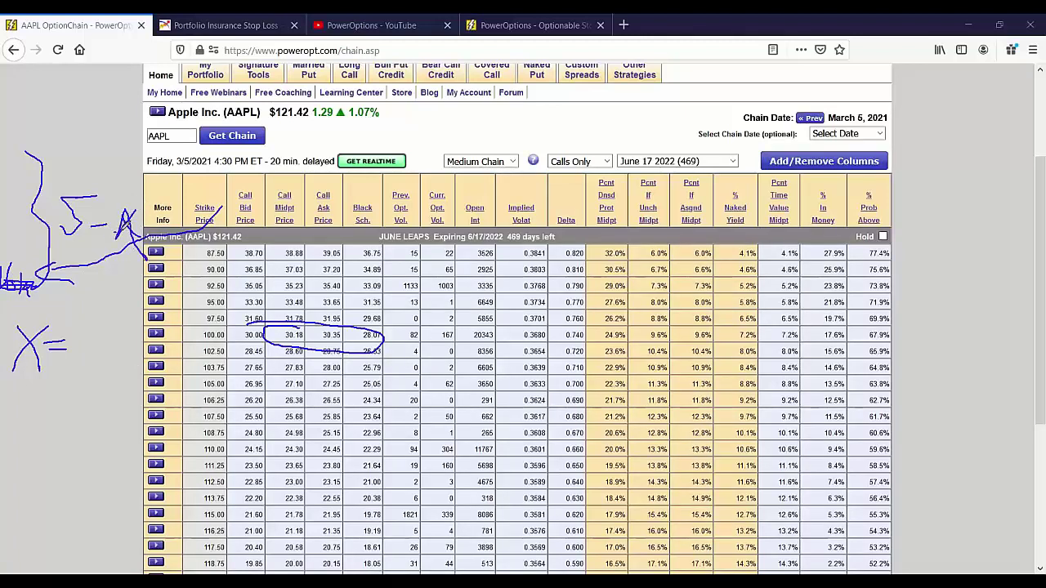
mouse_move(126, 221)
left_mouse_down()
mouse_move(39, 148)
mouse_move(21, 264)
mouse_move(39, 276)
left_mouse_up()
mouse_move(31, 397)
left_mouse_down()
mouse_move(33, 438)
mouse_move(47, 410)
mouse_move(76, 394)
left_mouse_up()
Circle the 103.75 call prices and the 90.00 call's prices, Black-Scholes value and implied volatility, and clear all markings.
mouse_move(347, 360)
left_mouse_down()
mouse_move(286, 349)
mouse_move(239, 368)
mouse_move(348, 353)
left_mouse_up()
mouse_move(325, 252)
left_mouse_down()
mouse_move(232, 268)
mouse_move(356, 277)
mouse_move(307, 255)
left_mouse_up()
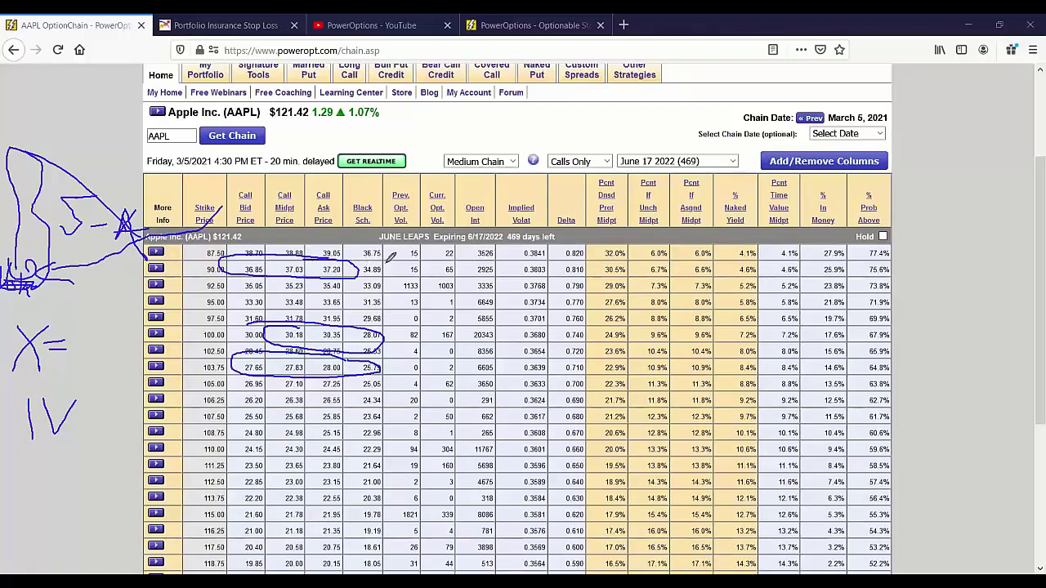
mouse_move(384, 260)
left_mouse_down()
mouse_move(356, 264)
mouse_move(368, 277)
mouse_move(386, 263)
left_mouse_up()
mouse_move(307, 256)
left_mouse_down()
mouse_move(274, 262)
mouse_move(315, 272)
mouse_move(287, 255)
mouse_move(242, 266)
mouse_move(271, 259)
left_mouse_up()
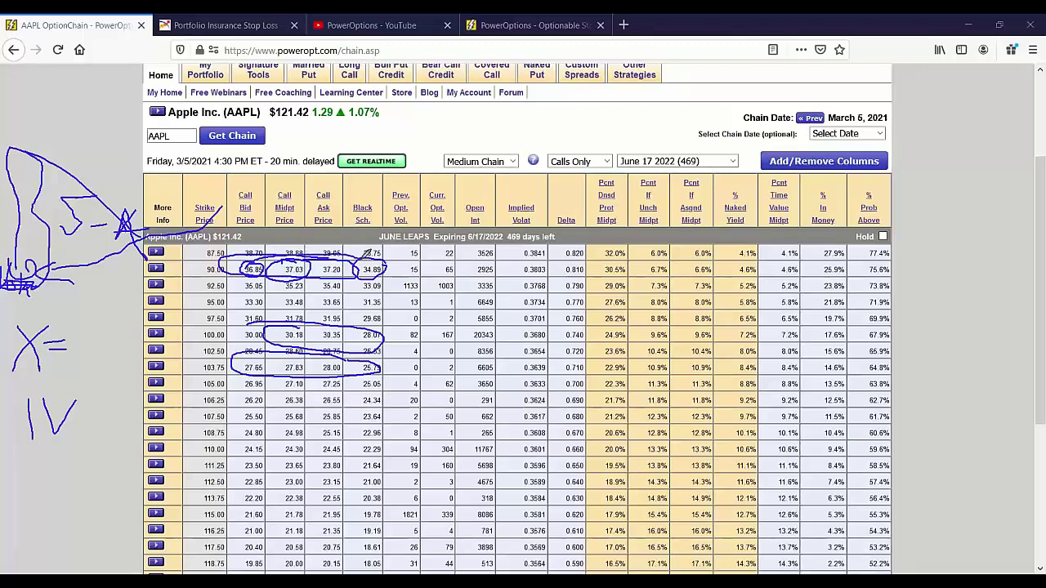
left_click_drag(354, 254, 377, 257)
mouse_move(550, 265)
left_mouse_down()
mouse_move(514, 261)
mouse_move(548, 250)
left_mouse_up()
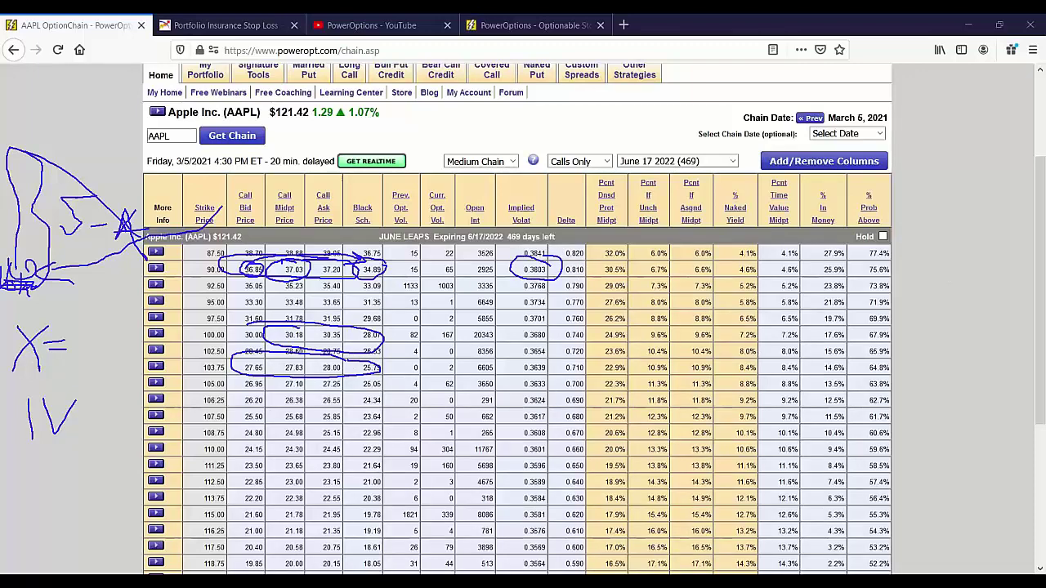
key("Escape")
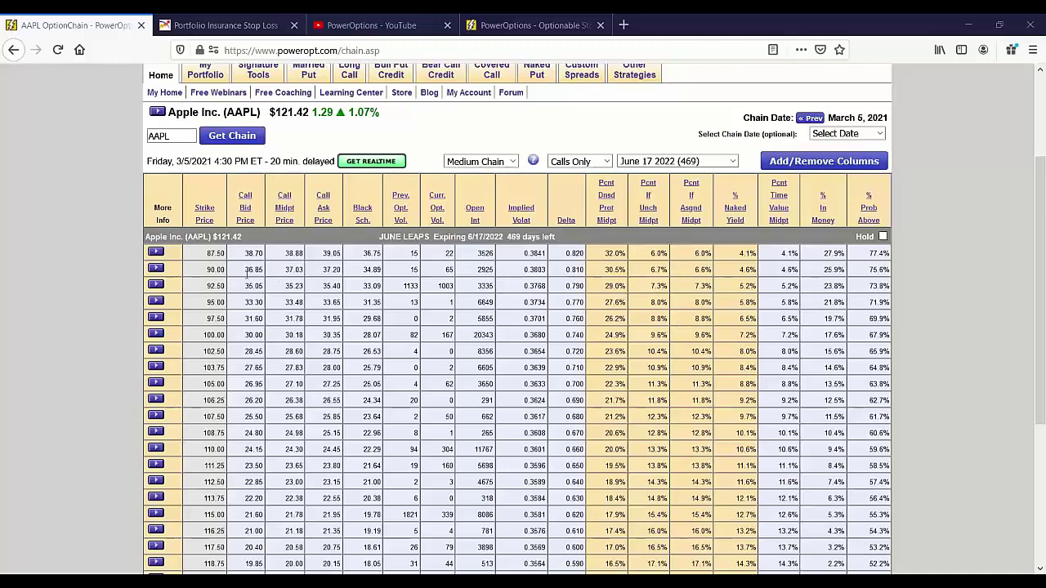
Compare the call prices and Black-Scholes values of the 90.00 and 121.25 strikes, including the 121.25 call's implied volatility.
left_click_drag(244, 270, 494, 271)
scroll(517, 395, "down", 1)
scroll(517, 395, "down", 5)
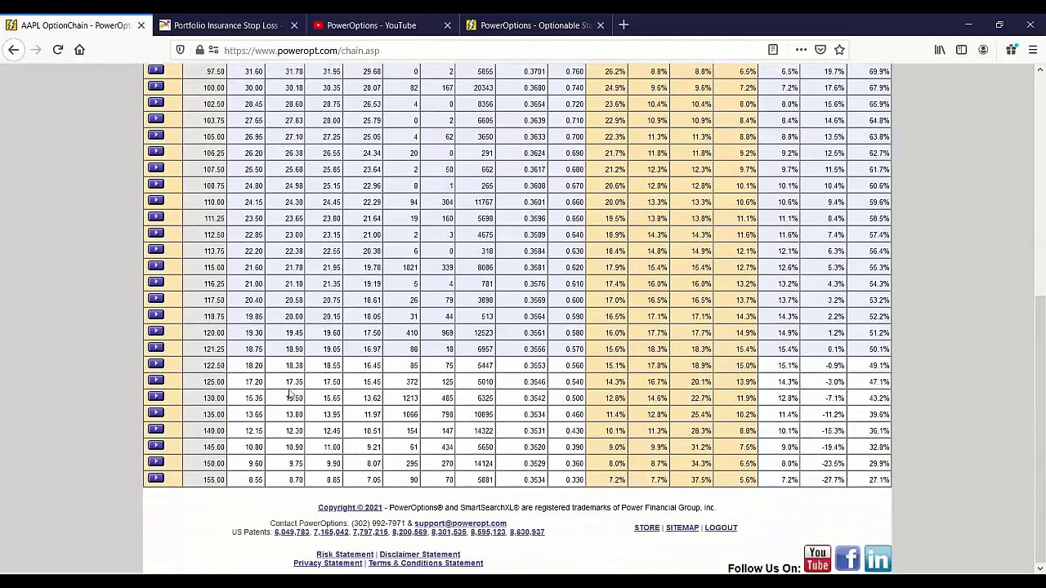
double_click(369, 367)
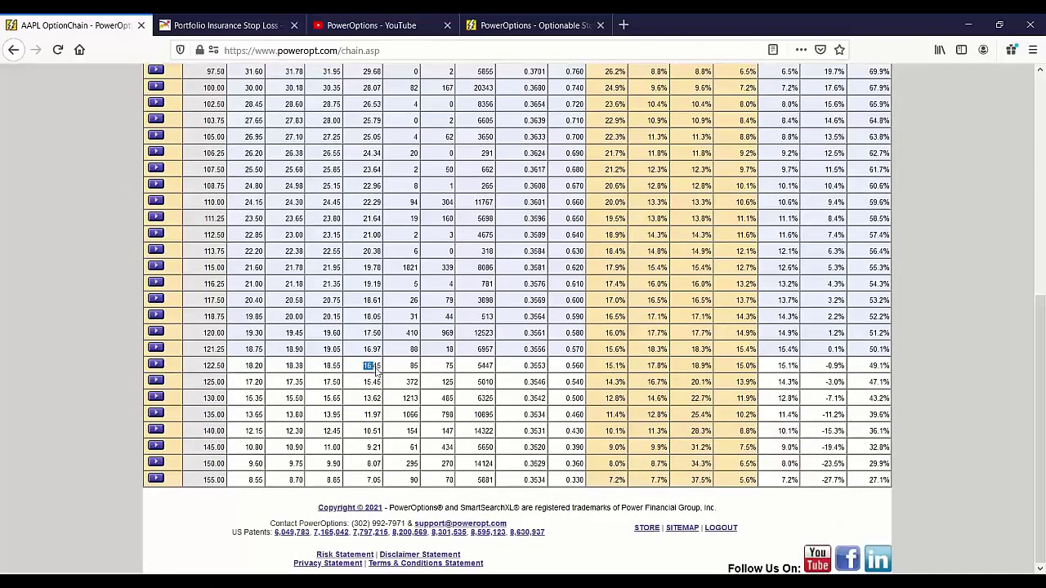
double_click(354, 351)
left_click_drag(248, 352, 378, 349)
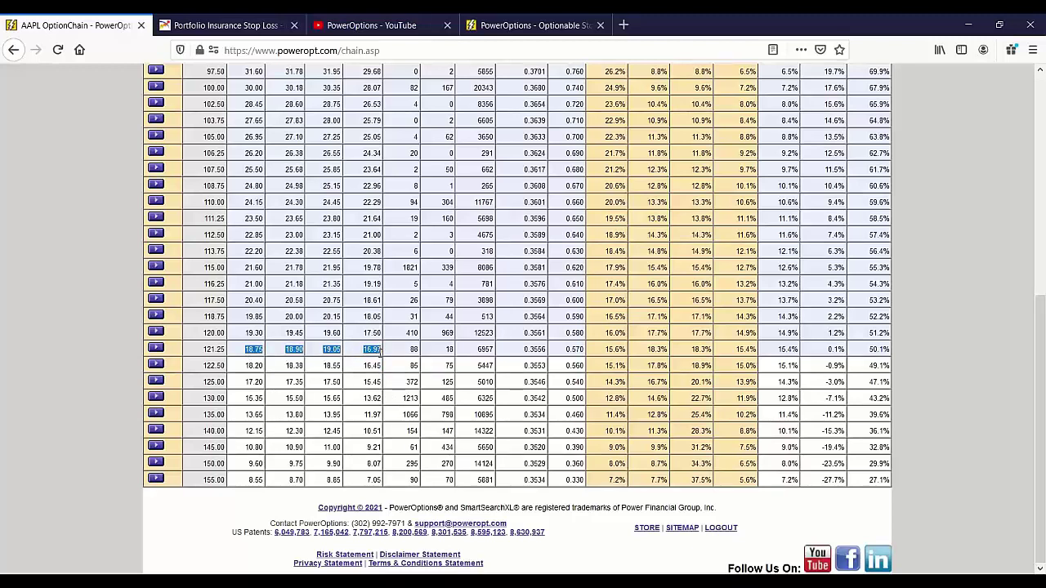
left_click_drag(528, 351, 558, 353)
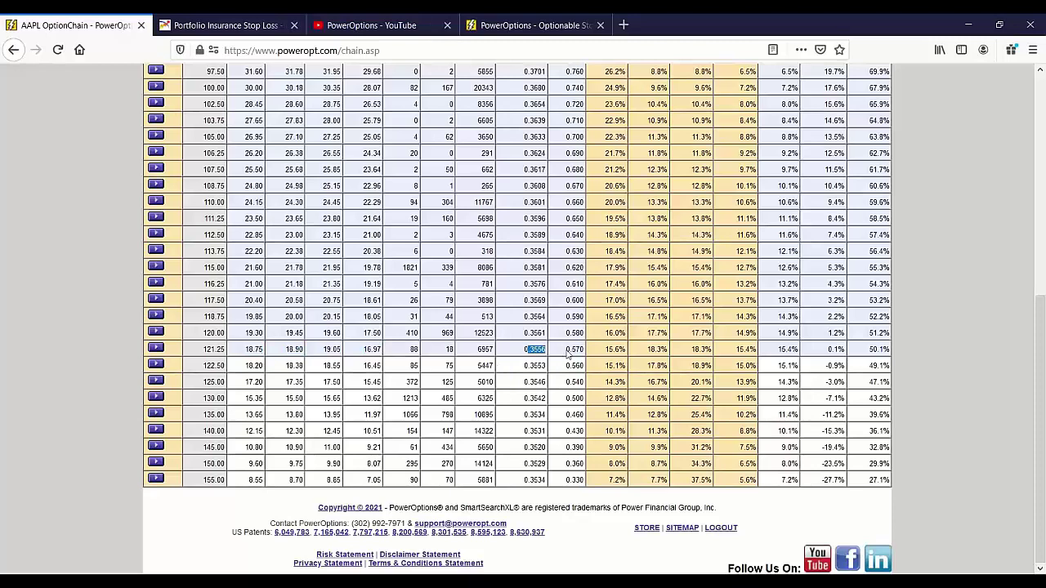
Check the 90.00 strike's implied volatility against its Black-Scholes value and call bid price.
scroll(565, 354, "up", 3)
left_click(532, 168)
left_click_drag(532, 168, 555, 174)
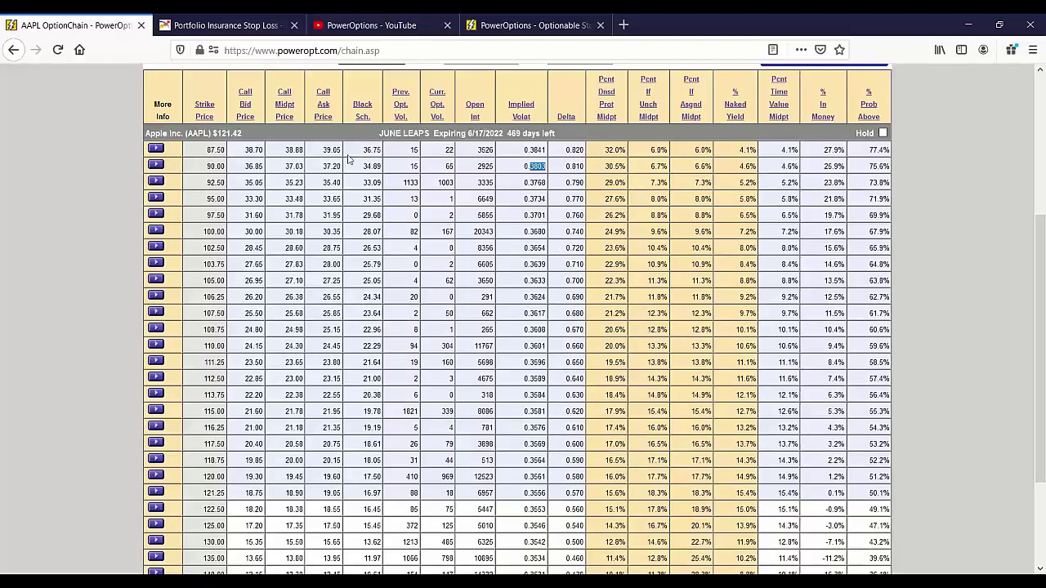
left_click_drag(351, 167, 385, 178)
left_click(249, 166)
Review the 121.25 strike's midpoint, ask and Black-Scholes prices together with its implied volatility.
scroll(349, 353, "down", 5)
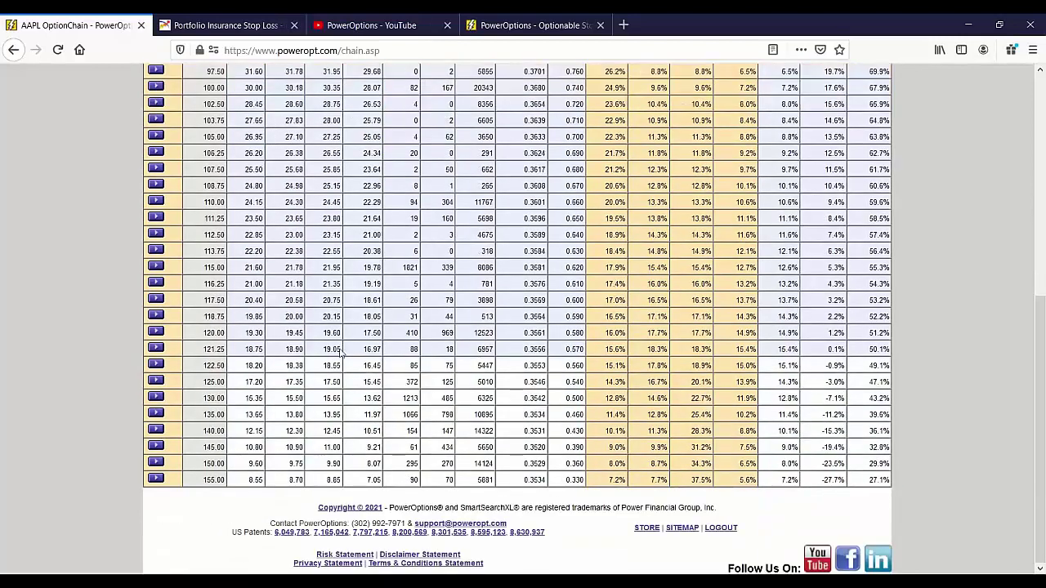
left_click_drag(359, 358, 399, 358)
left_click_drag(521, 349, 548, 352)
left_click_drag(284, 351, 381, 352)
left_click_drag(524, 350, 546, 350)
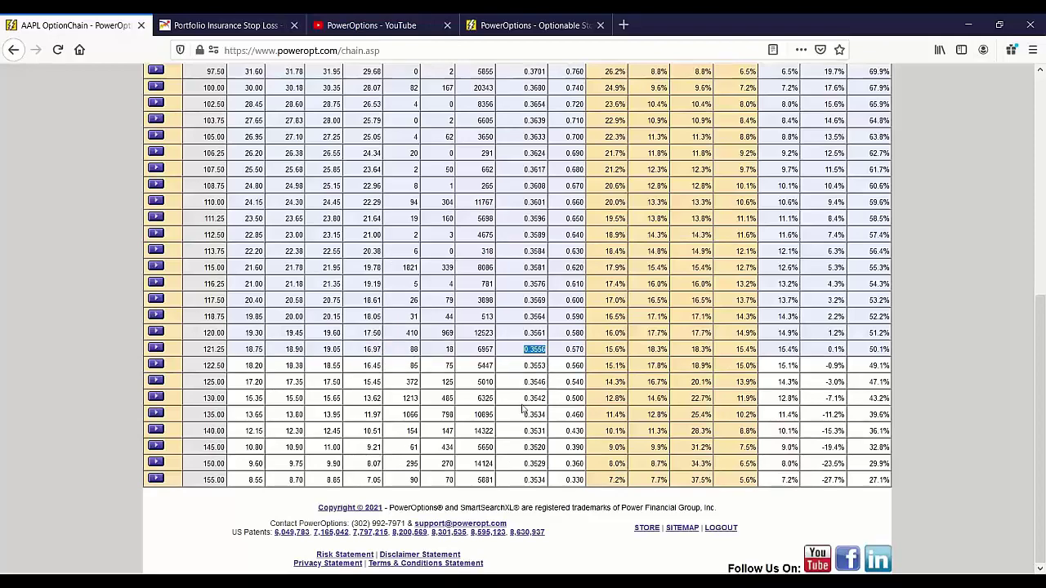
Load the option chain for the symbol dar in place of AAPL.
scroll(523, 408, "up", 3)
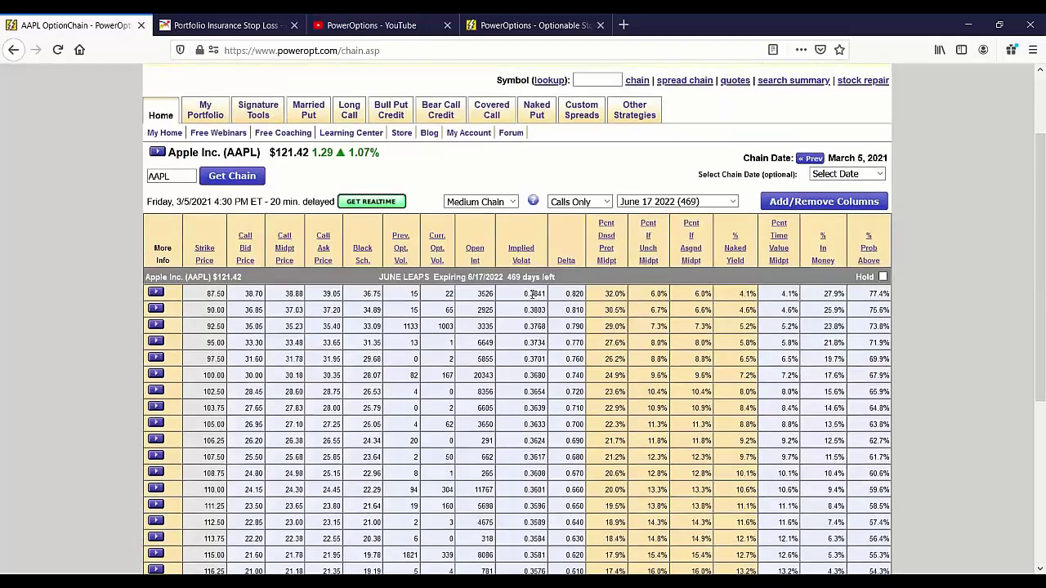
double_click(164, 176)
key("BackSpace")
type("dar")
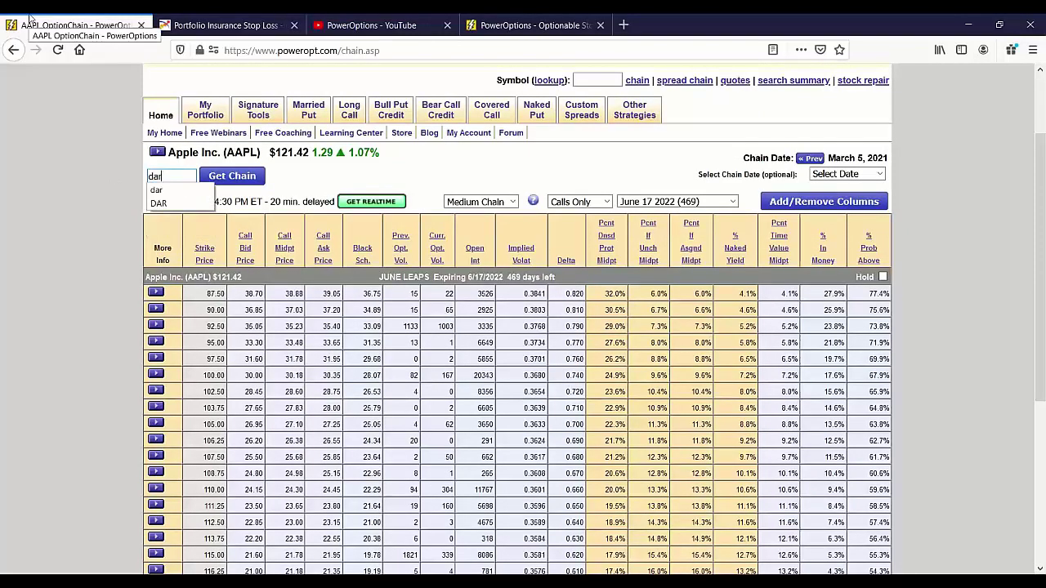
left_click(235, 179)
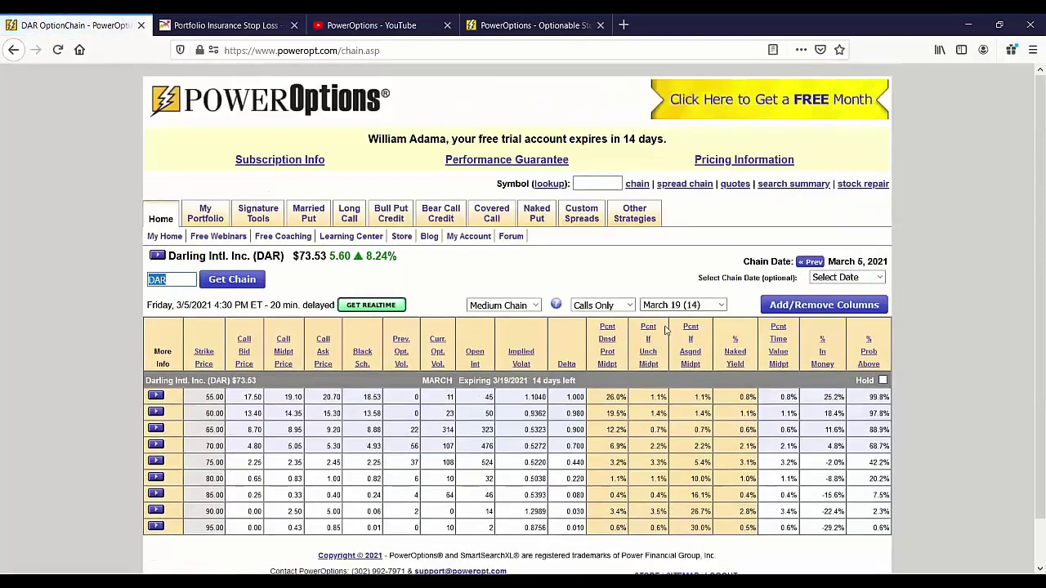
scroll(645, 343, "down", 1)
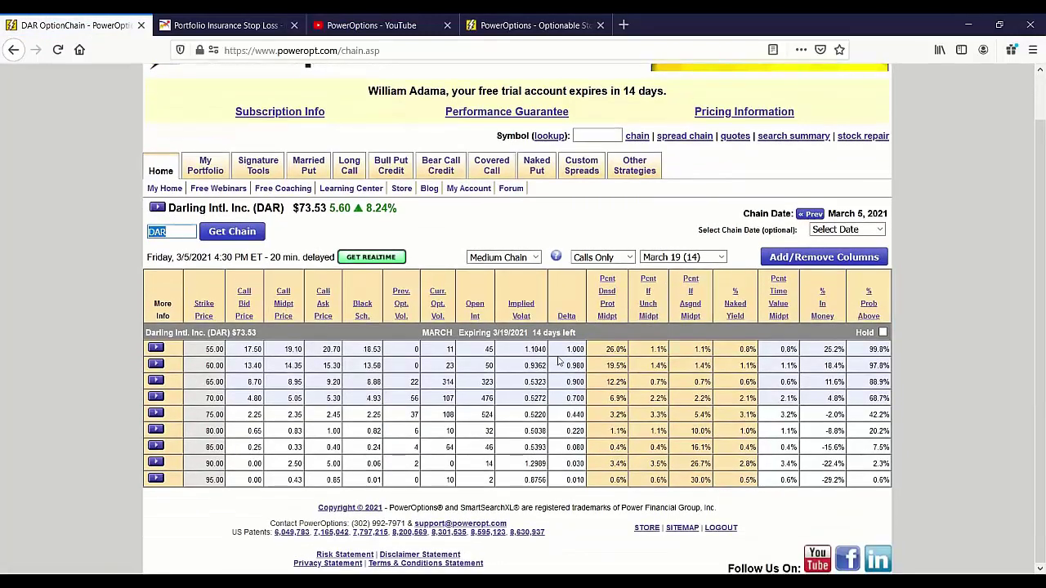
Check the 55.00 strike's implied volatility and the 60.00 strike's midpoint, ask and Black-Scholes prices.
double_click(580, 351)
left_click(596, 389)
left_click_drag(519, 352, 552, 356)
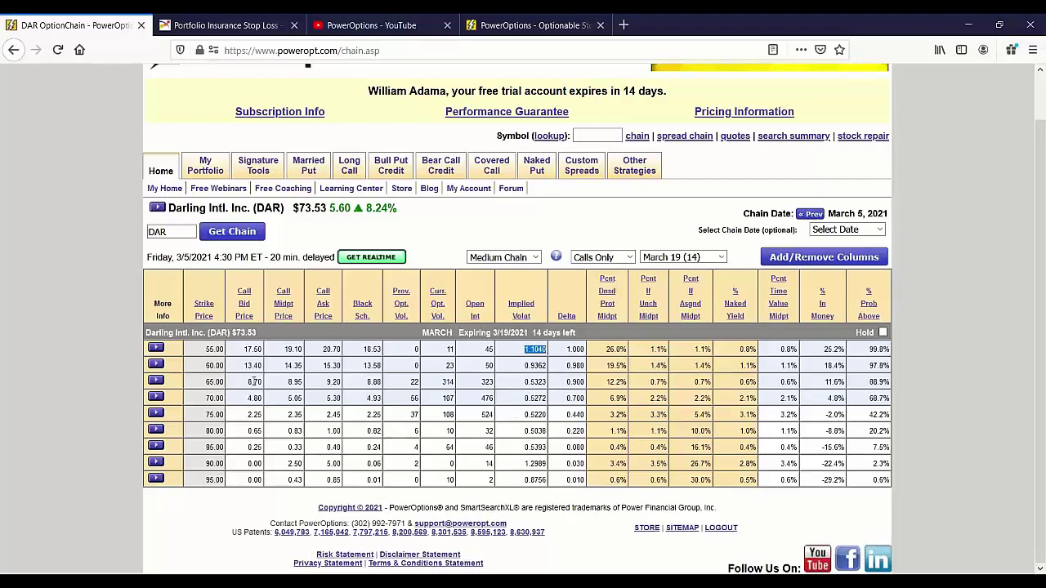
left_click(279, 357)
left_click_drag(279, 373, 387, 374)
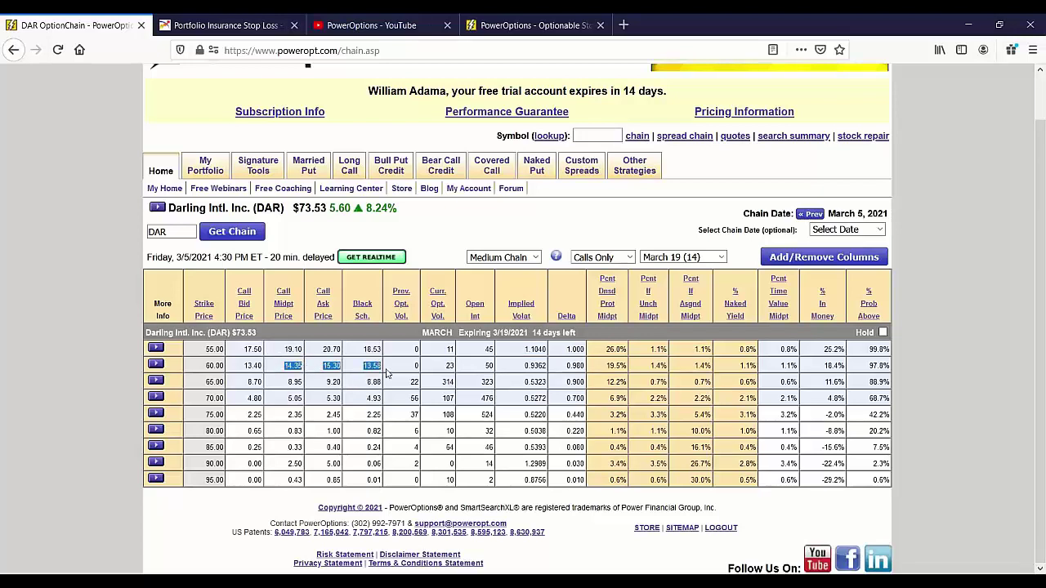
Compare the 65.00 call's midpoint price with the 55.00 call's midpoint, ask and Black-Scholes prices and implied volatility.
left_click(288, 383)
double_click(364, 386)
left_click_drag(281, 388, 309, 386)
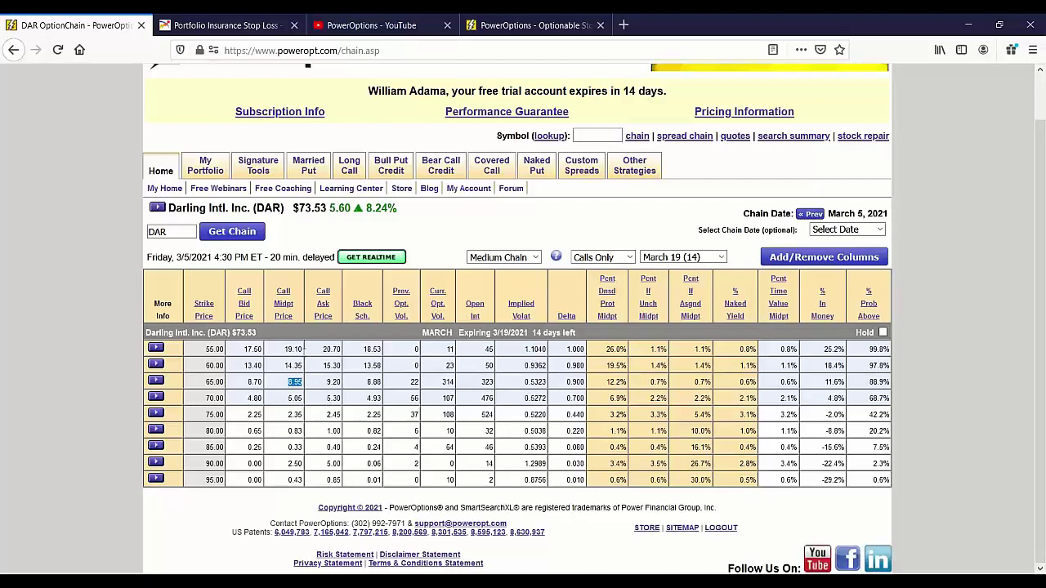
left_click_drag(279, 353, 389, 354)
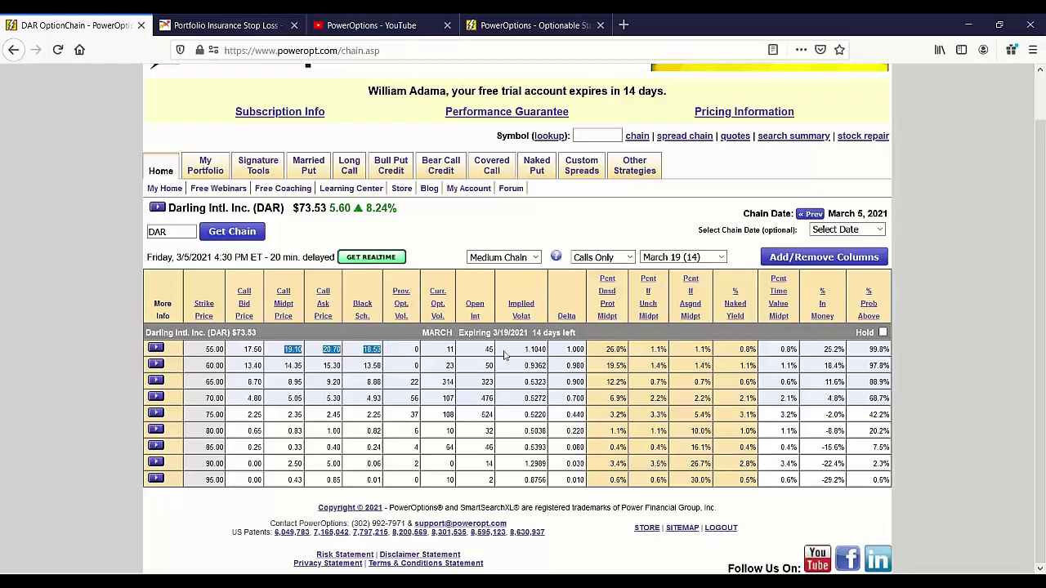
left_click_drag(524, 351, 557, 352)
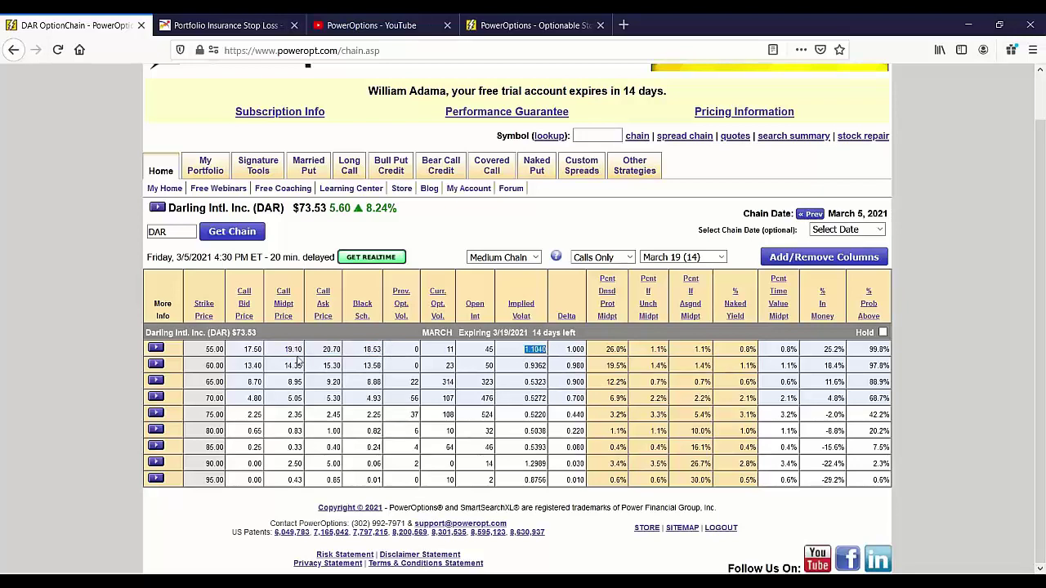
Review the midpoint, ask and Black-Scholes prices of the 65.00, 70.00 and 85.00 strikes and the 90.00 strike's implied volatility.
left_click_drag(286, 351, 385, 389)
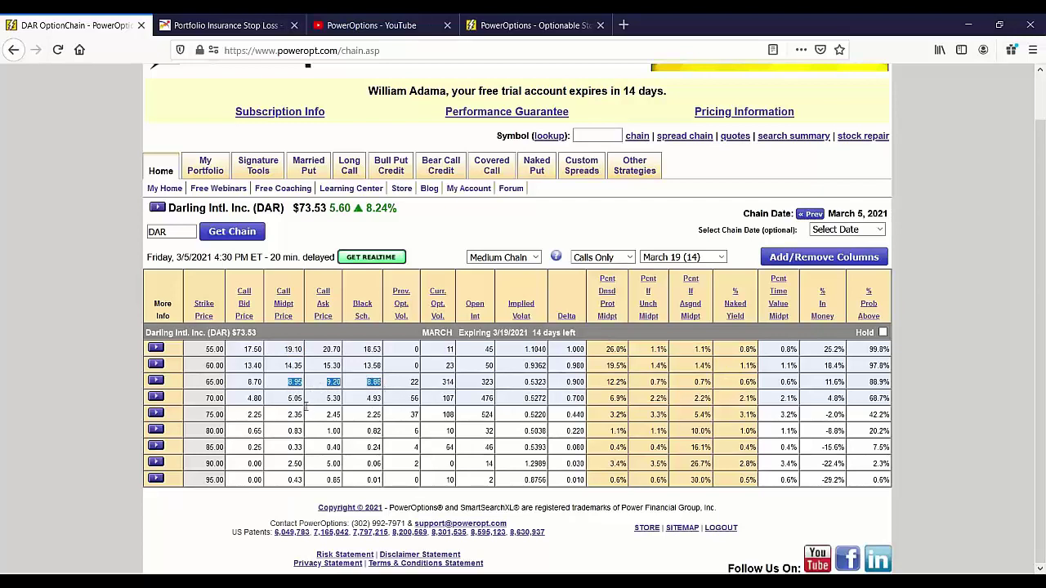
left_click_drag(286, 400, 385, 404)
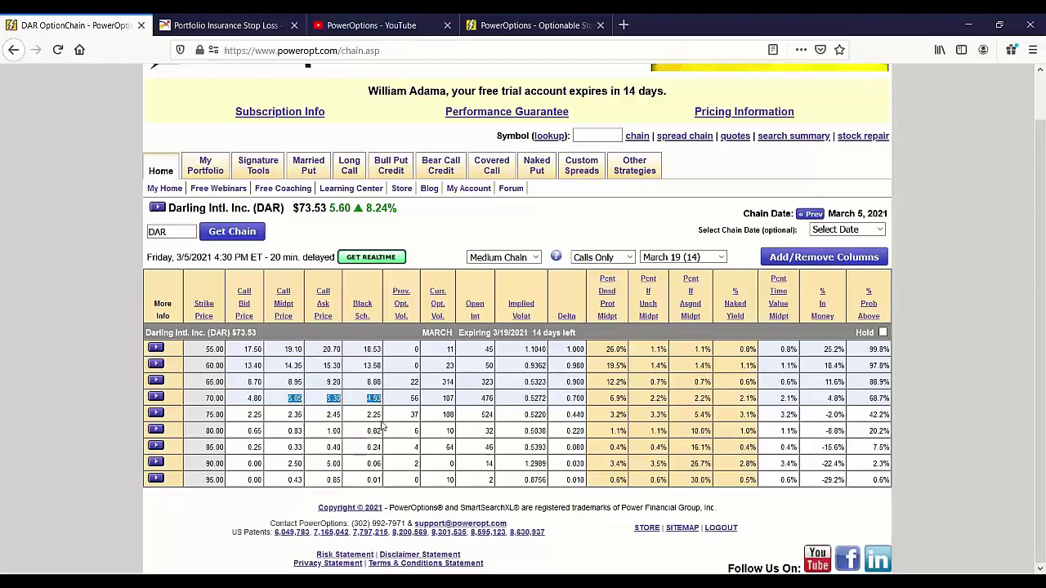
left_click(382, 427)
left_click_drag(290, 447, 386, 451)
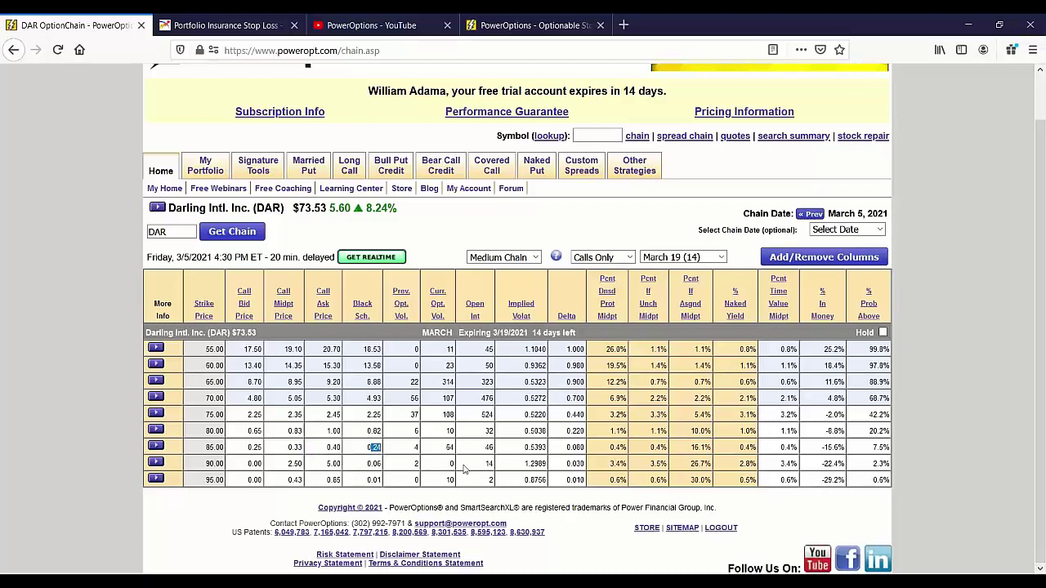
left_click_drag(524, 464, 548, 464)
left_click(513, 384)
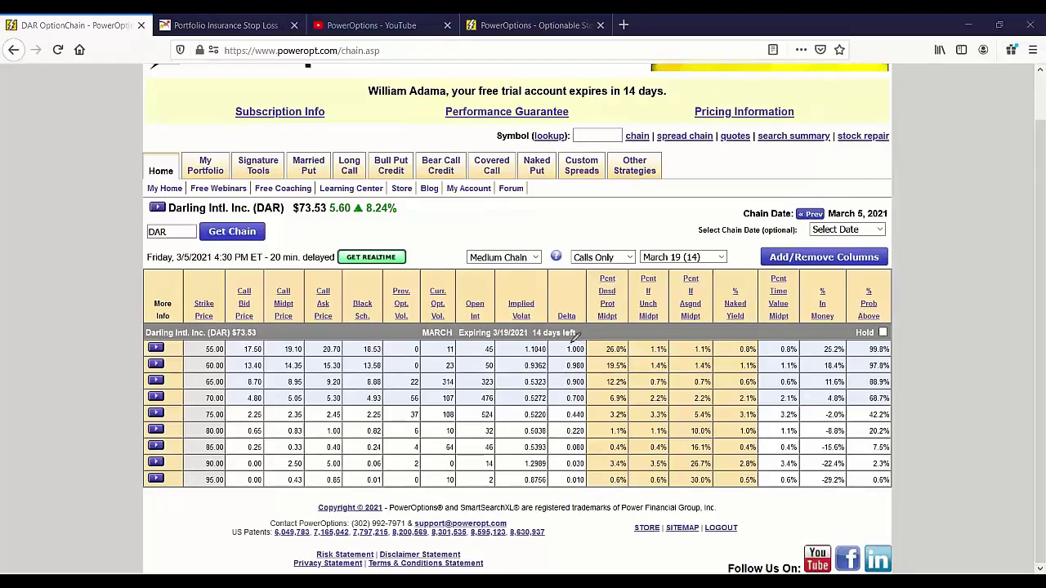
Circle the implied volatilities of the 55.00, 75.00, 90.00 and 95.00 strikes and the midpoint-to-Black-Scholes prices of the 55.00 and 75.00 calls.
mouse_move(546, 342)
left_mouse_down()
mouse_move(499, 358)
mouse_move(558, 350)
mouse_move(534, 335)
left_mouse_up()
mouse_move(544, 448)
left_mouse_down()
mouse_move(508, 468)
mouse_move(525, 495)
mouse_move(554, 451)
left_mouse_up()
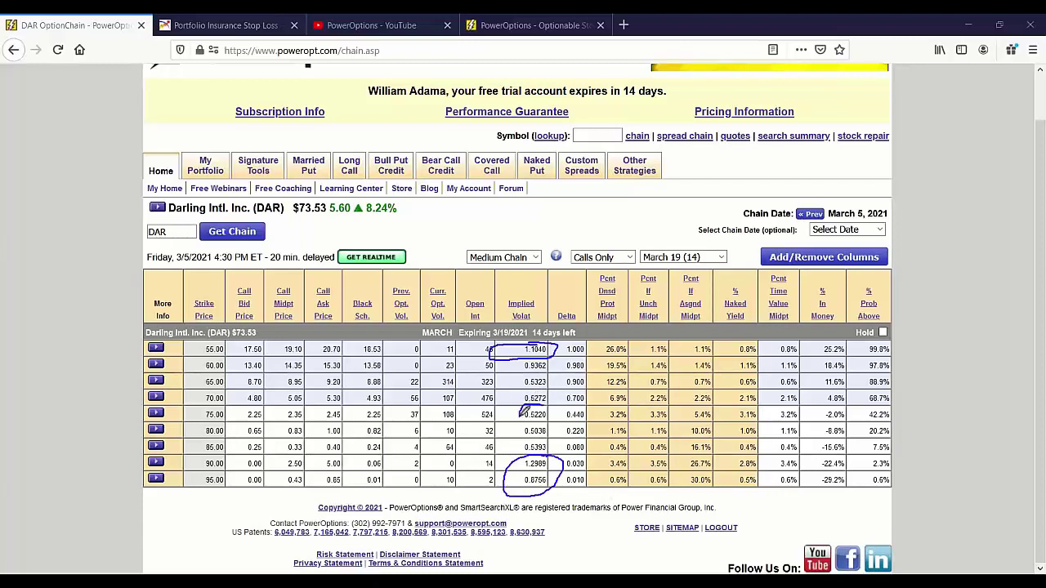
mouse_move(520, 413)
left_mouse_down()
mouse_move(535, 424)
mouse_move(551, 413)
mouse_move(546, 403)
left_mouse_up()
mouse_move(378, 409)
left_mouse_down()
mouse_move(288, 404)
mouse_move(291, 418)
mouse_move(383, 425)
mouse_move(374, 397)
left_mouse_up()
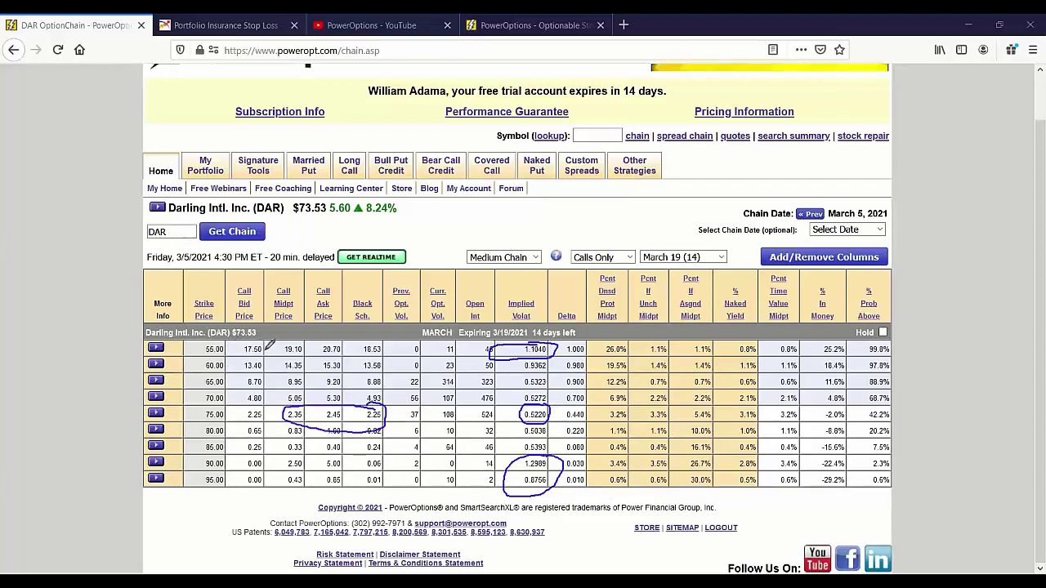
mouse_move(392, 341)
left_mouse_down()
mouse_move(319, 330)
mouse_move(282, 351)
mouse_move(389, 347)
left_mouse_up()
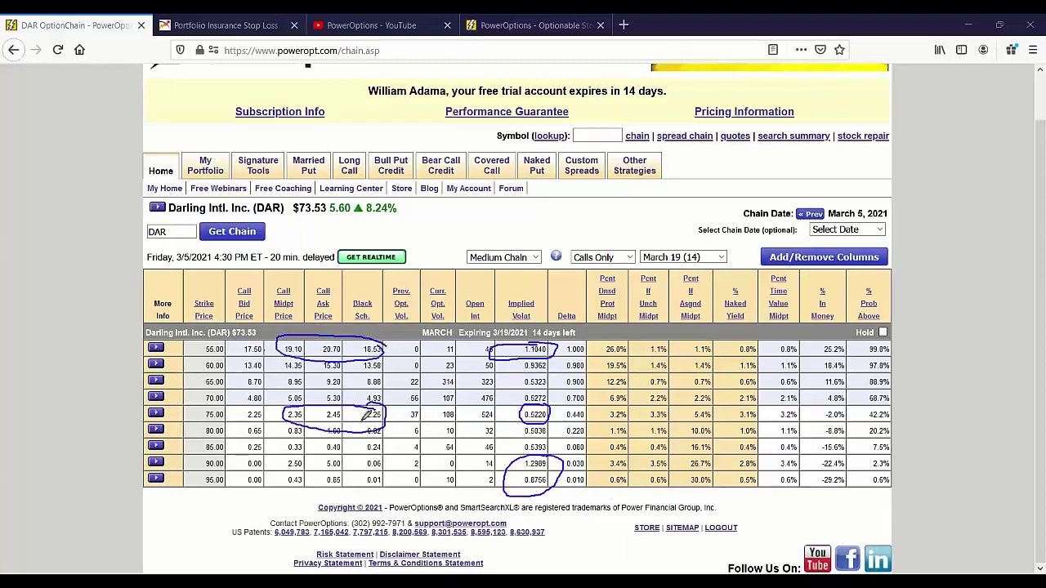
Mark the 90.00 strike and circle its bid, midpoint, ask and Black-Scholes prices, and clear all markings.
mouse_move(342, 445)
left_mouse_down()
mouse_move(255, 448)
mouse_move(239, 461)
mouse_move(340, 470)
mouse_move(356, 455)
mouse_move(345, 446)
left_mouse_up()
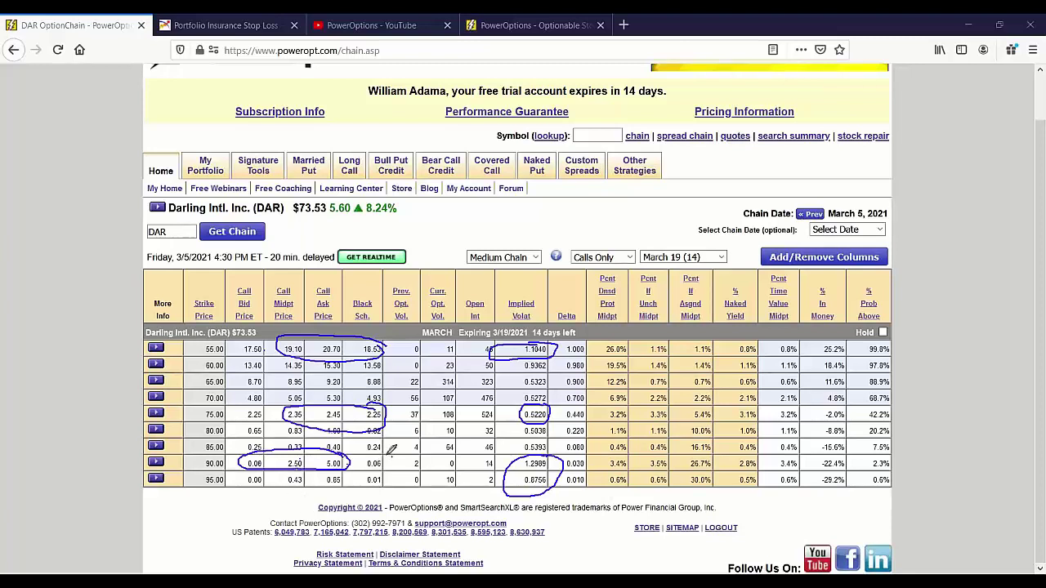
mouse_move(398, 451)
left_mouse_down()
mouse_move(353, 474)
mouse_move(395, 456)
mouse_move(383, 456)
left_mouse_up()
left_click_drag(198, 463, 224, 463)
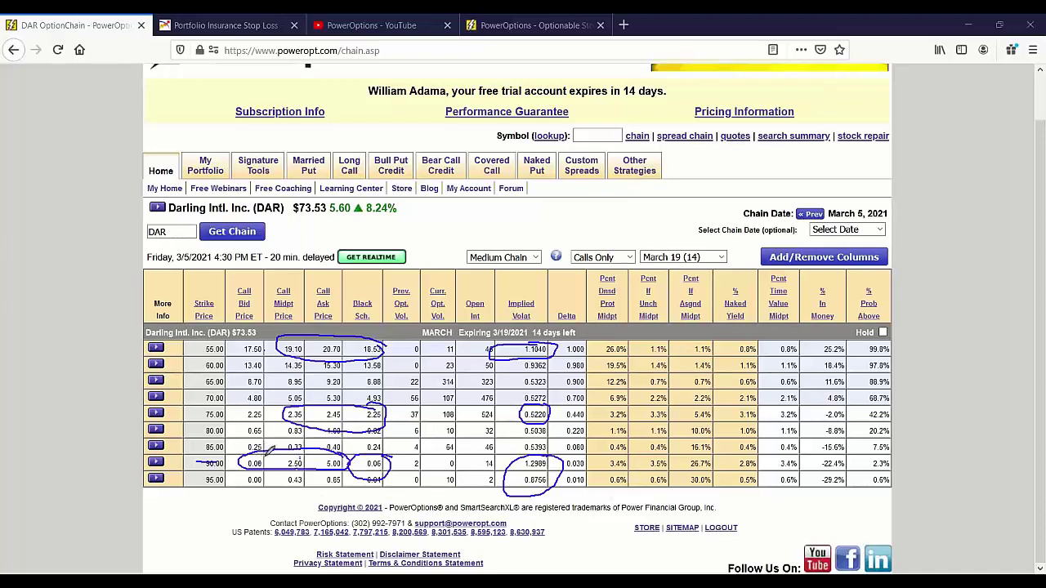
left_click_drag(330, 451, 335, 464)
mouse_move(351, 464)
left_mouse_down()
mouse_move(335, 446)
mouse_move(327, 476)
mouse_move(341, 451)
left_mouse_up()
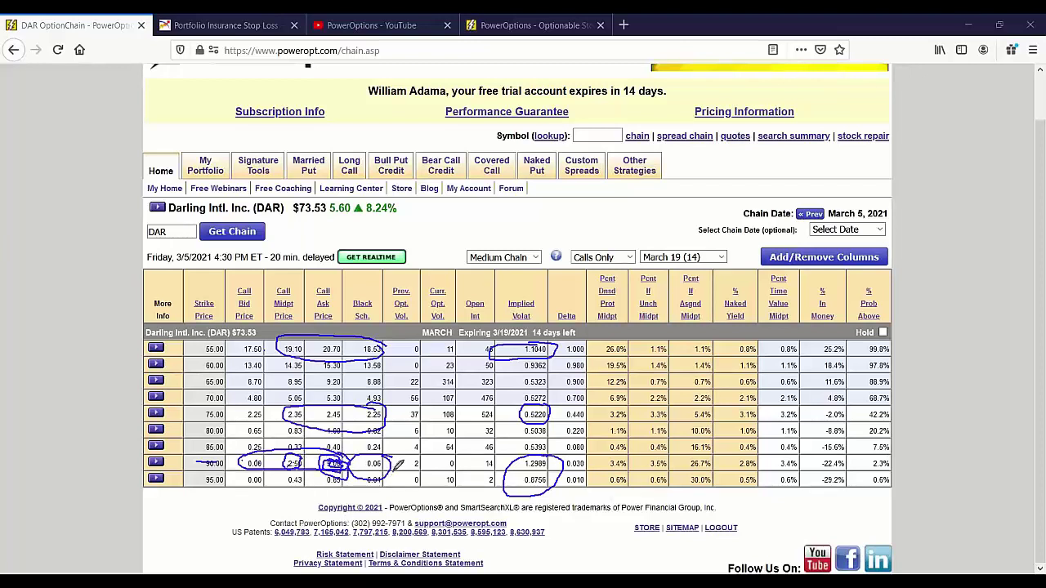
mouse_move(368, 446)
left_mouse_down()
mouse_move(358, 469)
mouse_move(392, 464)
mouse_move(384, 450)
left_mouse_up()
key("e")
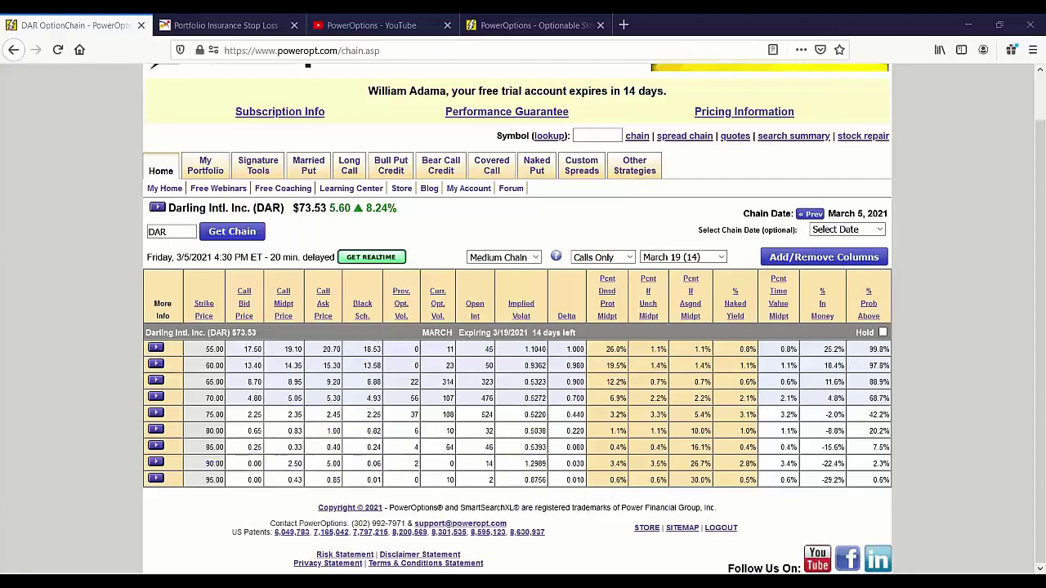
Circle the 90.00 call's prices from bid to Black-Scholes, its current option volume and its ask price.
mouse_move(278, 452)
left_mouse_down()
mouse_move(243, 468)
mouse_move(353, 472)
mouse_move(364, 446)
mouse_move(273, 459)
left_mouse_up()
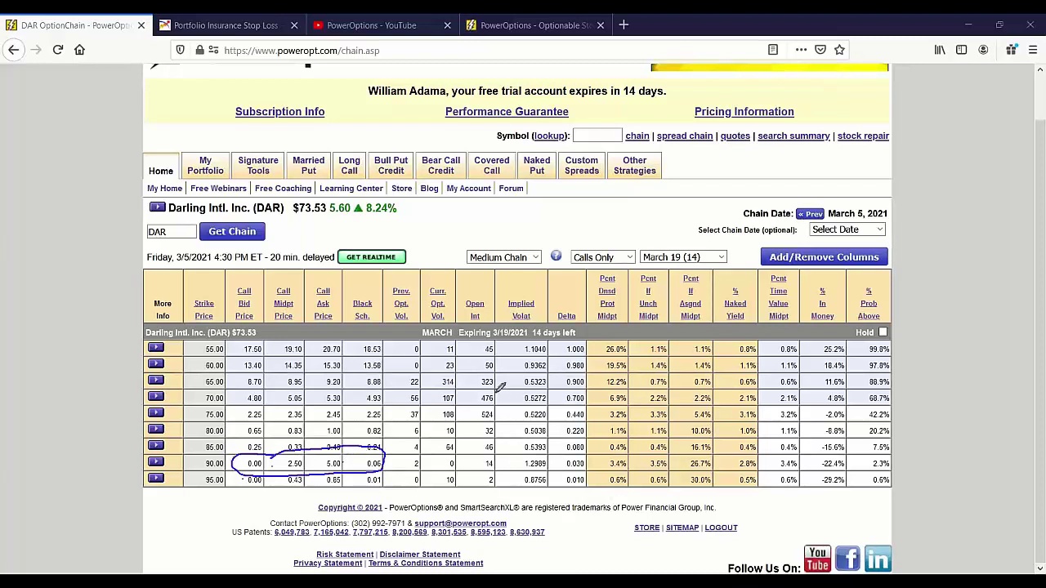
mouse_move(462, 452)
left_mouse_down()
mouse_move(441, 458)
mouse_move(462, 474)
mouse_move(466, 454)
left_mouse_up()
mouse_move(350, 451)
left_mouse_down()
mouse_move(320, 464)
mouse_move(348, 472)
mouse_move(343, 452)
left_mouse_up()
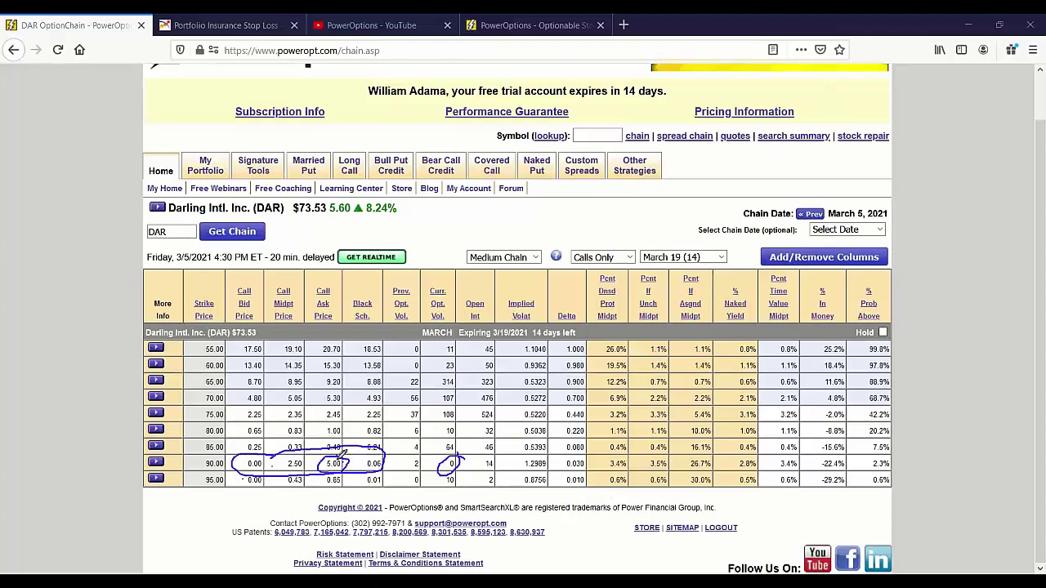
Bracket the implied volatilities from the 55.00 to the 90.00 strike and sketch a skew curve with its low point circled.
mouse_move(518, 456)
left_mouse_down()
mouse_move(523, 467)
mouse_move(510, 377)
mouse_move(521, 345)
left_mouse_up()
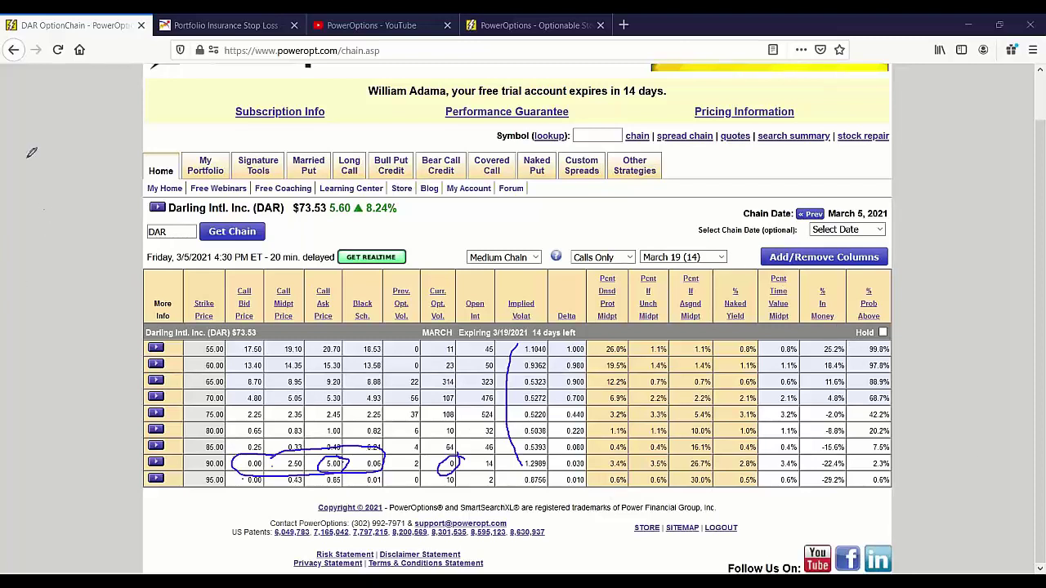
mouse_move(22, 156)
left_mouse_down()
mouse_move(42, 192)
mouse_move(85, 222)
mouse_move(103, 275)
mouse_move(147, 206)
mouse_move(222, 205)
left_mouse_up()
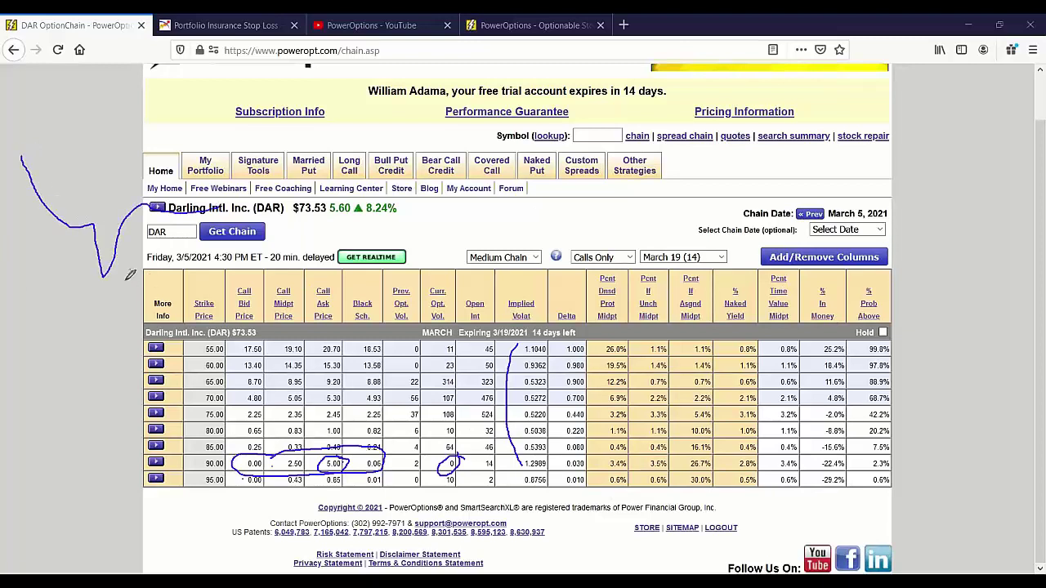
mouse_move(126, 279)
left_mouse_down()
mouse_move(89, 275)
mouse_move(131, 263)
left_mouse_up()
Circle the 90.00 and 55.00 implied volatilities and the 55.00 call's midpoint, ask and Black-Scholes prices with arrows, and clear all markings.
mouse_move(562, 457)
left_mouse_down()
mouse_move(515, 451)
mouse_move(562, 463)
mouse_move(556, 442)
left_mouse_up()
mouse_move(551, 338)
left_mouse_down()
mouse_move(538, 329)
mouse_move(539, 353)
mouse_move(552, 337)
left_mouse_up()
mouse_move(329, 332)
left_mouse_down()
mouse_move(262, 346)
mouse_move(392, 355)
mouse_move(312, 322)
mouse_move(281, 332)
left_mouse_up()
mouse_move(492, 338)
left_mouse_down()
mouse_move(484, 351)
mouse_move(551, 337)
mouse_move(536, 356)
left_mouse_up()
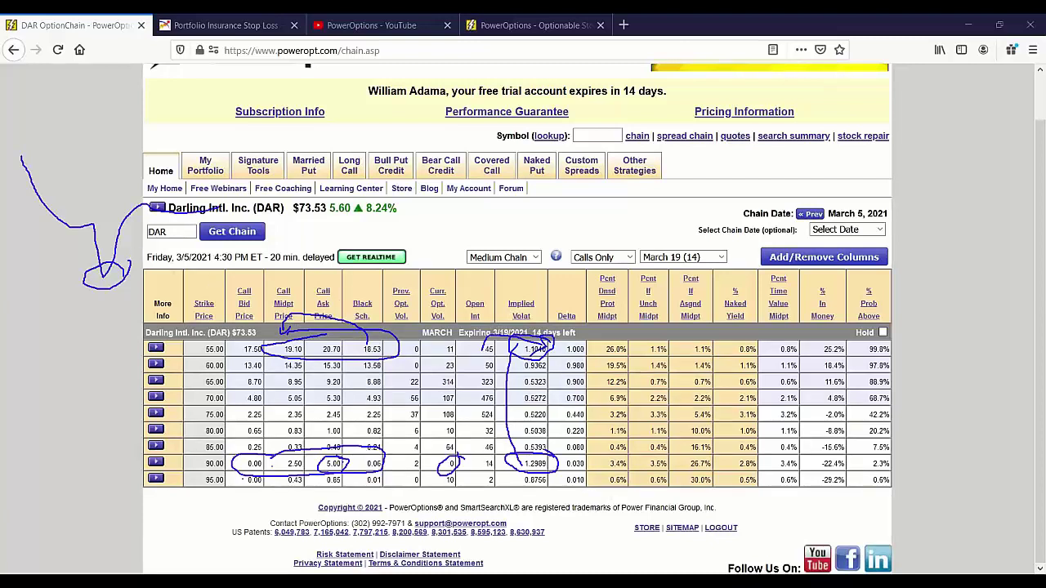
key("e")
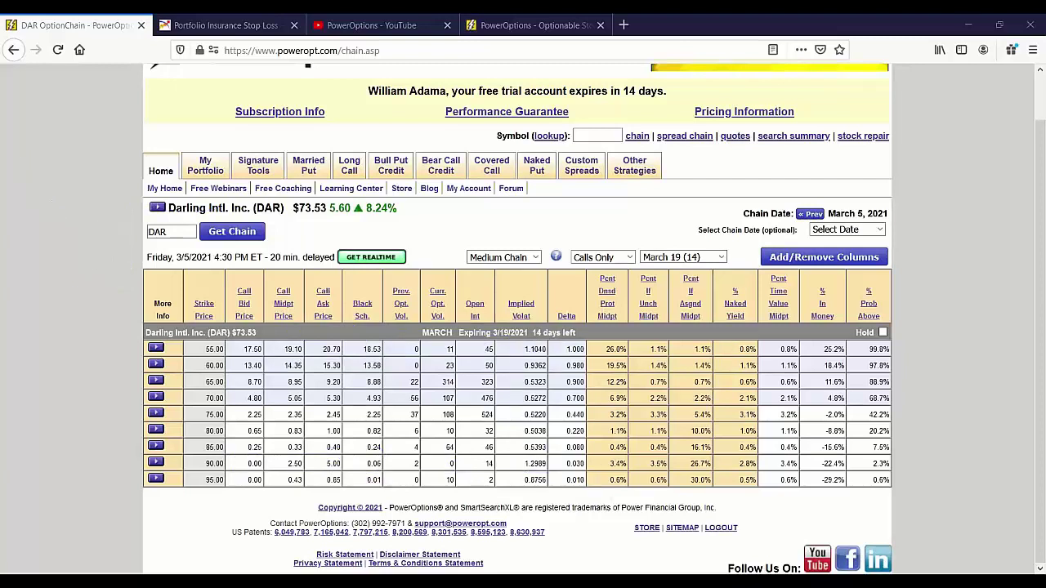
Open the Volatility Skew tool and enter dar as the stock symbol.
mouse_move(249, 184)
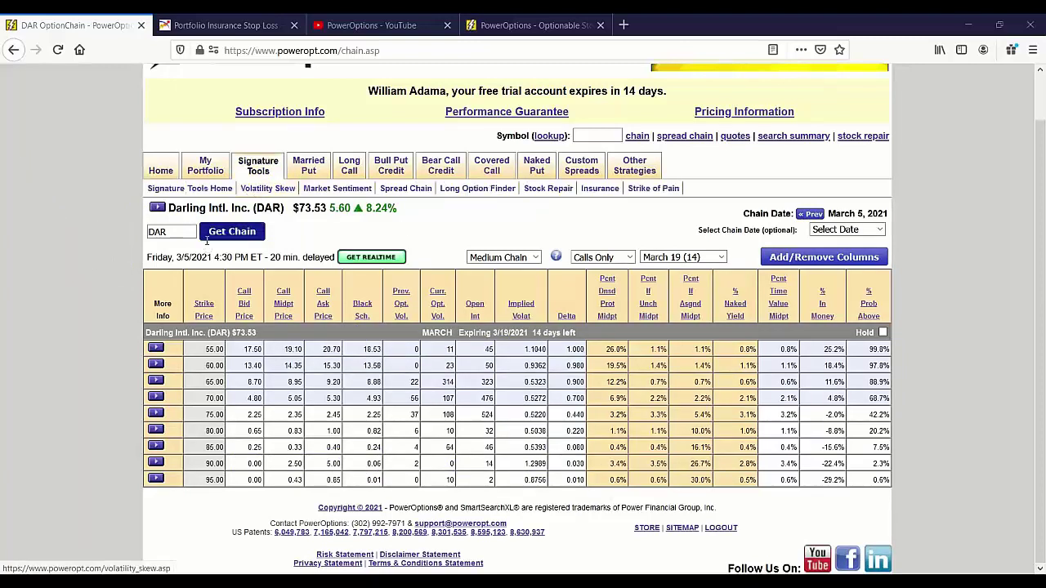
left_click(267, 188)
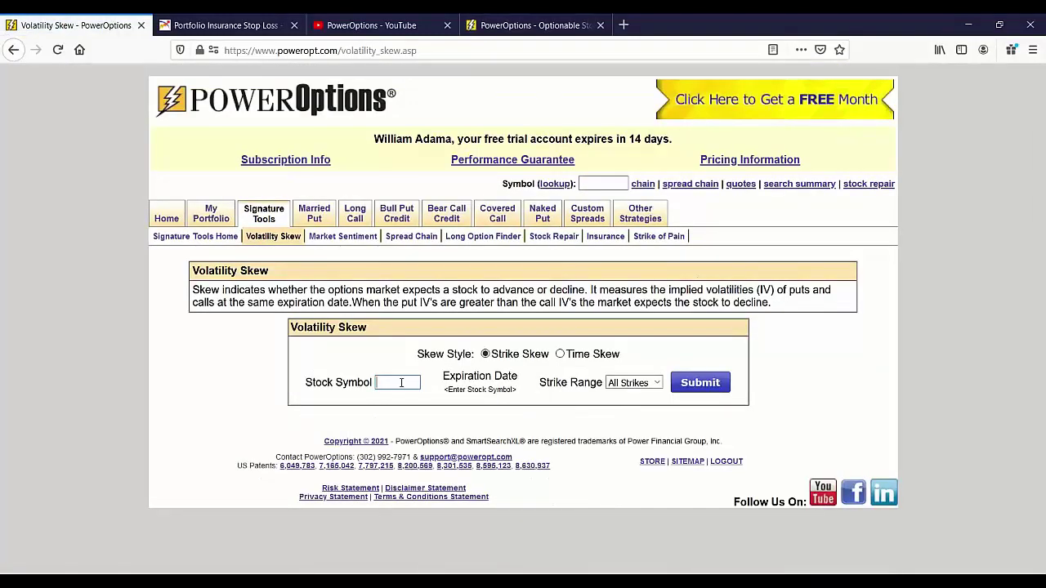
left_click(402, 383)
type("da")
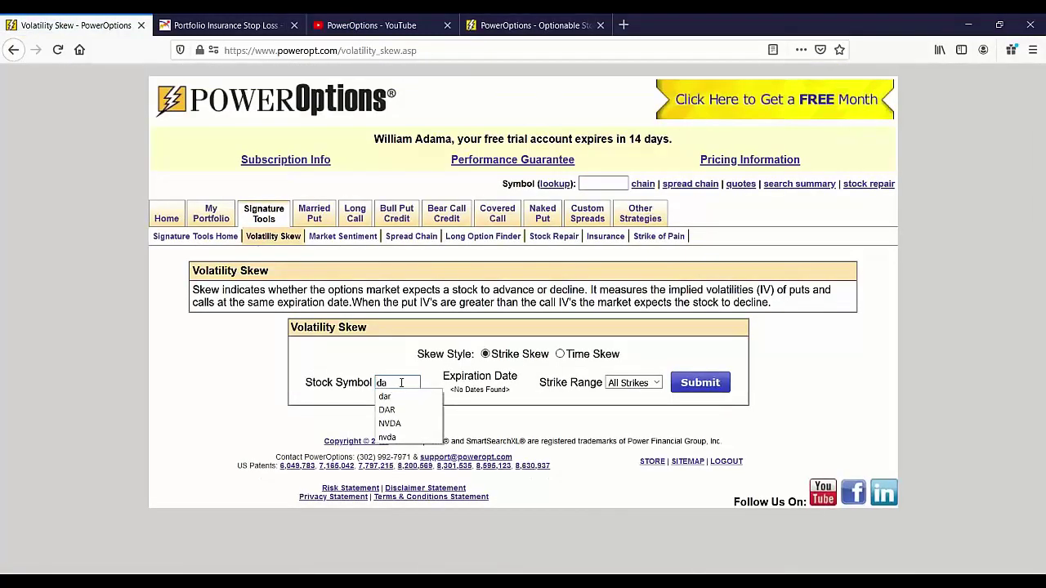
type("r")
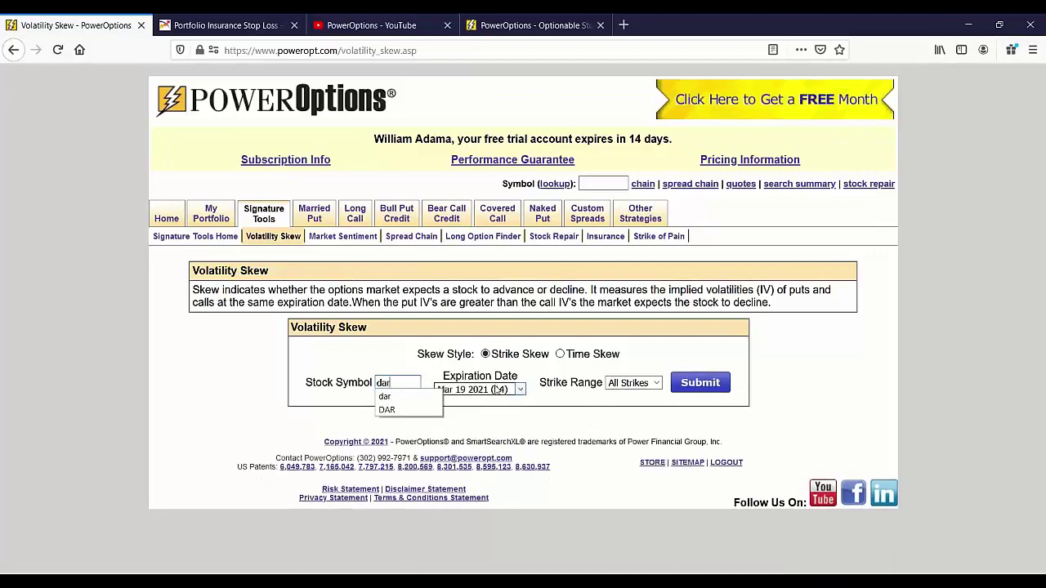
Generate the strike skew chart for the Mar 19 2021 expiration with All Strikes and bring the whole graph into view.
left_click(498, 390)
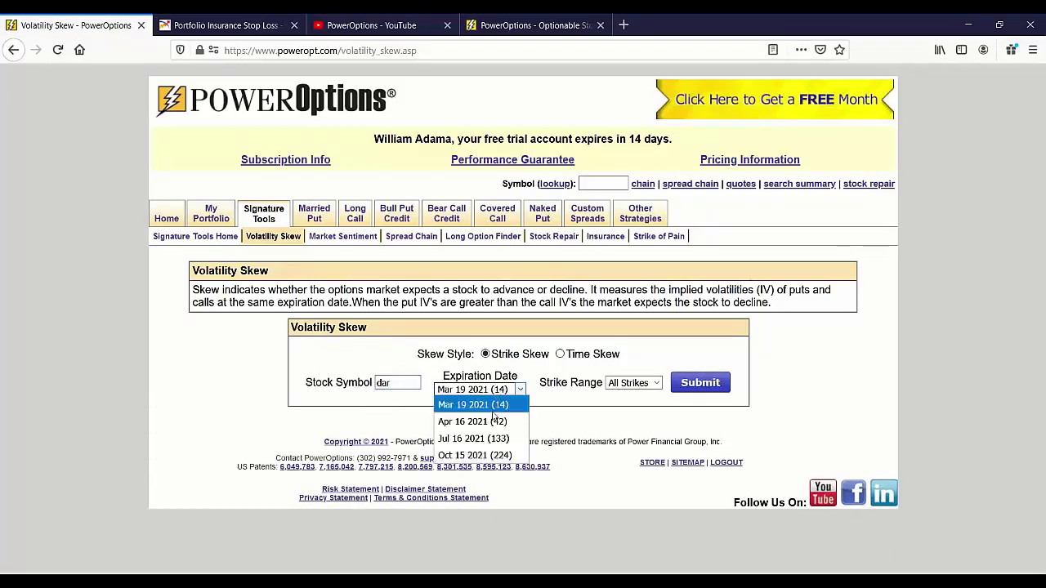
left_click(493, 412)
left_click(628, 384)
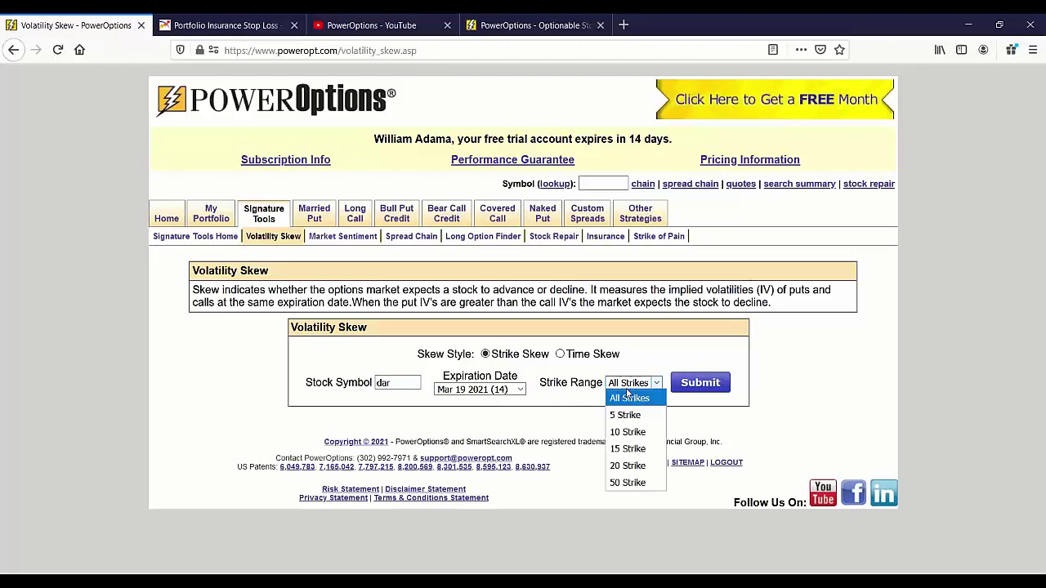
left_click(629, 398)
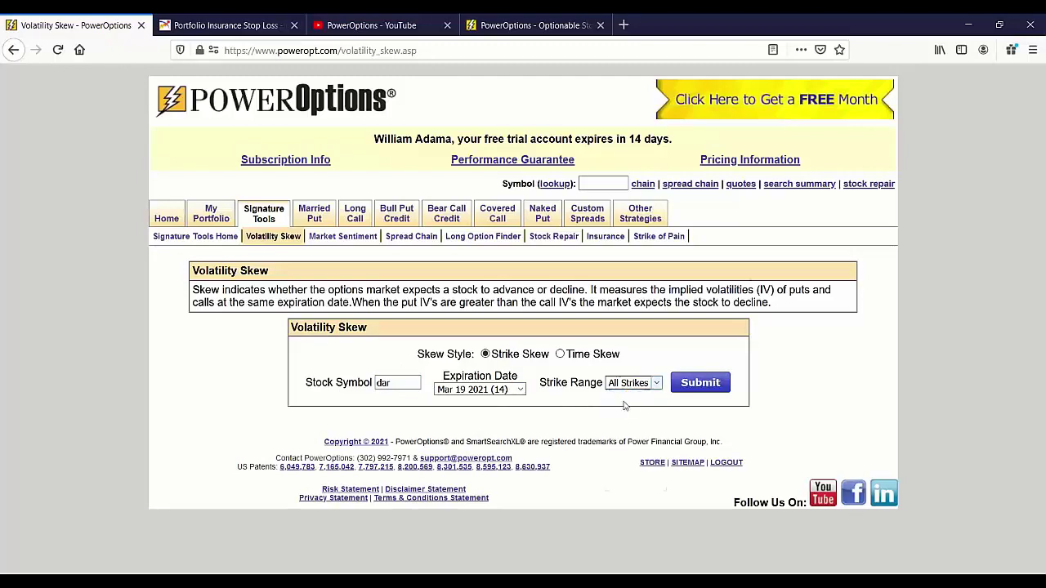
left_click(701, 383)
scroll(569, 387, "down", 5)
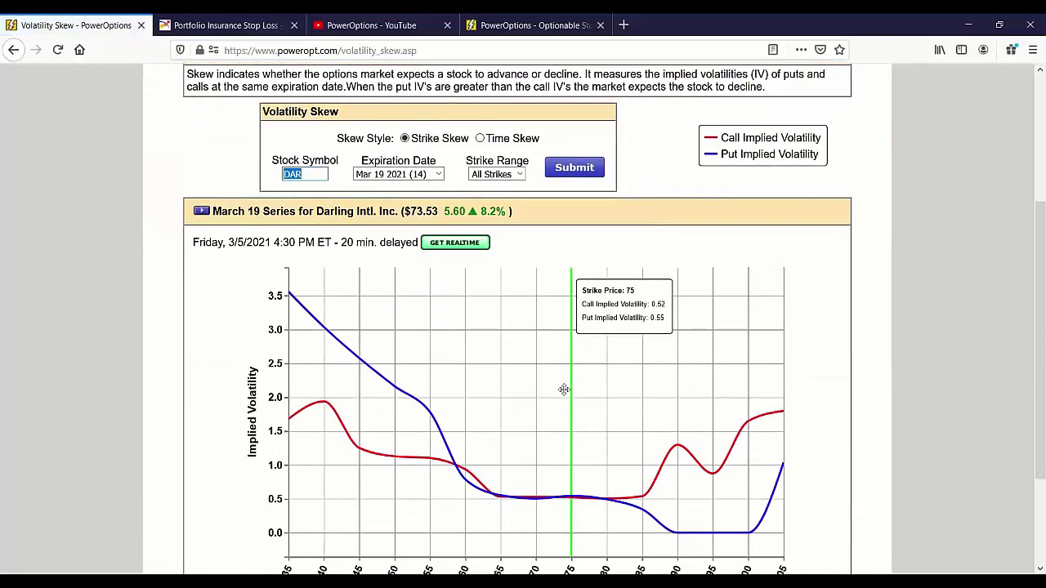
scroll(864, 409, "down", 3)
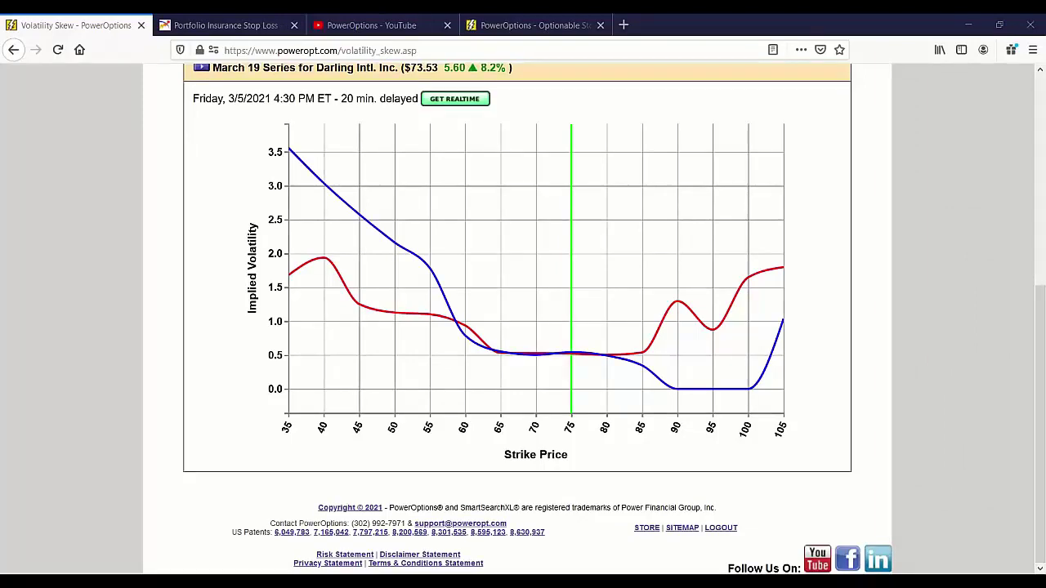
Circle the call curve's notable spots near the 40, 55, 90 and 95 strikes and its flat middle, trace the put curve, and clear all markings.
scroll(832, 284, "up", 3)
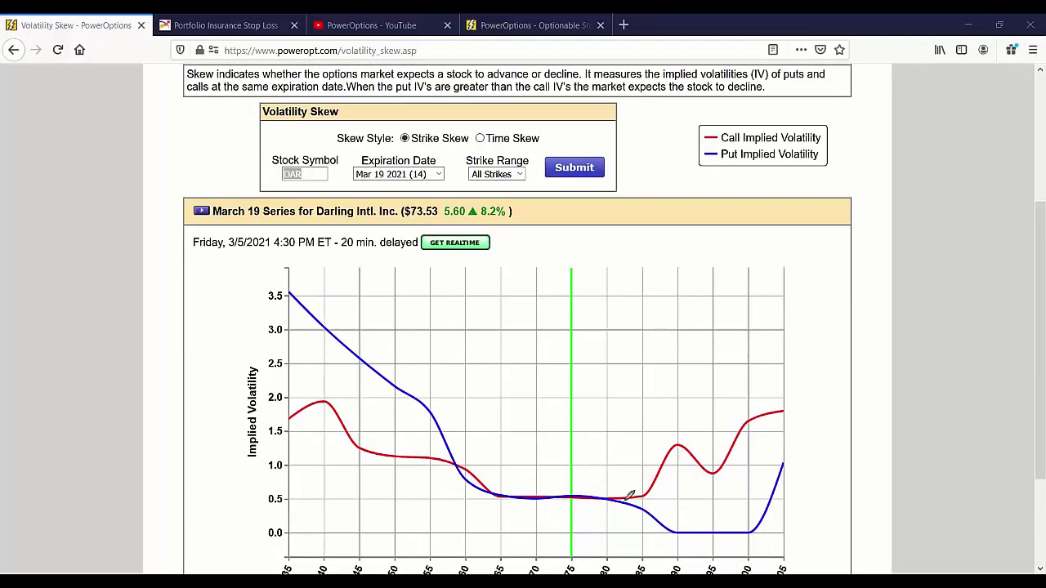
mouse_move(687, 443)
left_mouse_down()
mouse_move(675, 442)
mouse_move(680, 431)
left_mouse_up()
mouse_move(616, 495)
left_mouse_down()
mouse_move(601, 500)
mouse_move(642, 494)
mouse_move(683, 434)
mouse_move(721, 466)
mouse_move(705, 474)
mouse_move(718, 467)
left_mouse_up()
left_click_drag(306, 411, 336, 406)
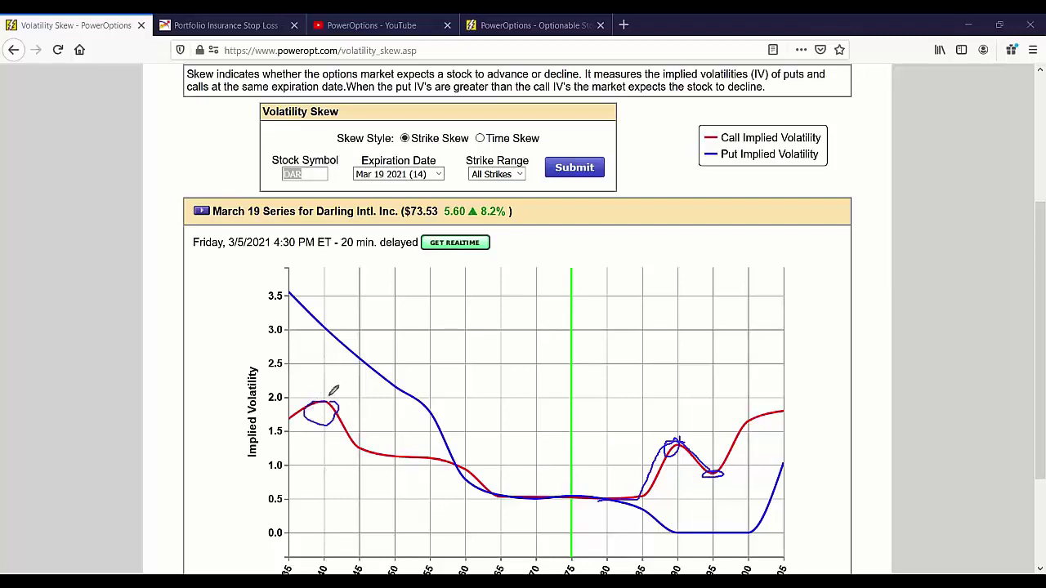
mouse_move(434, 446)
left_mouse_down()
mouse_move(561, 500)
mouse_move(616, 495)
mouse_move(532, 479)
mouse_move(499, 506)
mouse_move(633, 481)
mouse_move(628, 490)
left_mouse_up()
mouse_move(287, 305)
left_mouse_down()
mouse_move(361, 375)
mouse_move(407, 440)
mouse_move(447, 453)
mouse_move(483, 495)
mouse_move(572, 500)
mouse_move(658, 530)
mouse_move(770, 540)
mouse_move(816, 469)
left_mouse_up()
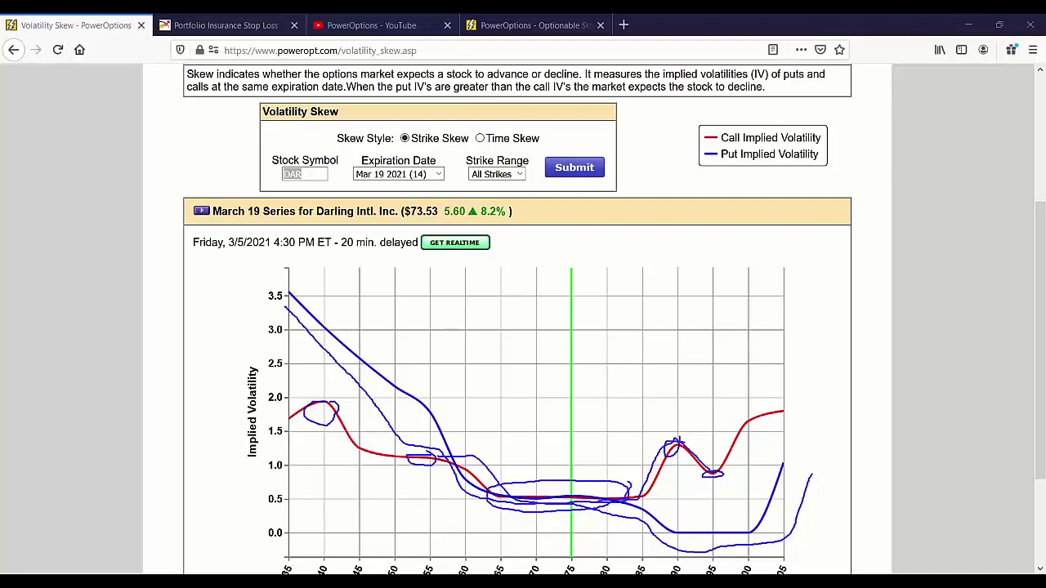
key("Escape")
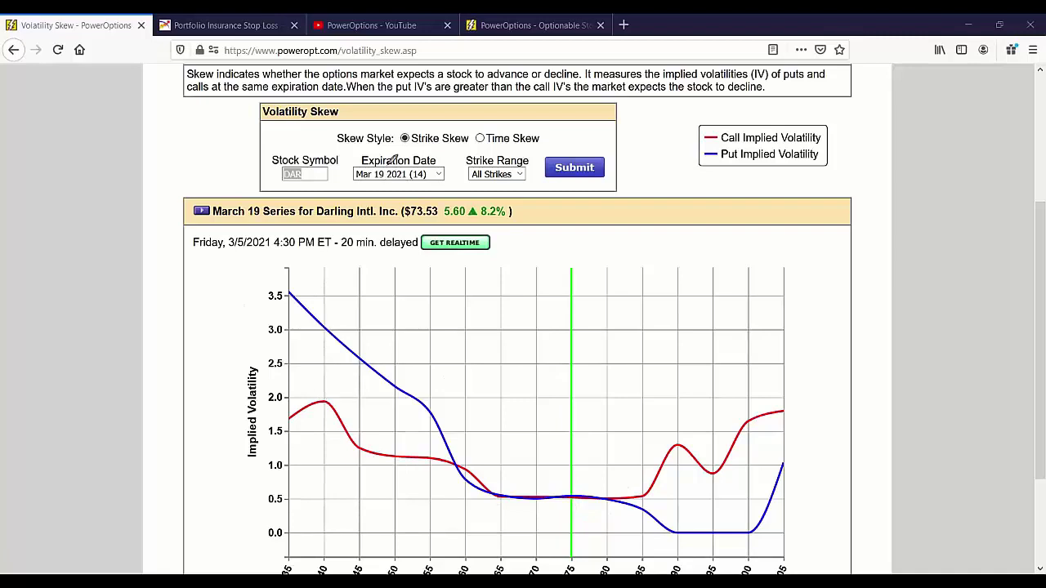
Circle the expiration date, sketch a smoother skew curve across the chart with a branch rising beyond the 85 strike, and clear the markings.
mouse_move(390, 161)
left_mouse_down()
mouse_move(396, 197)
mouse_move(367, 159)
left_mouse_up()
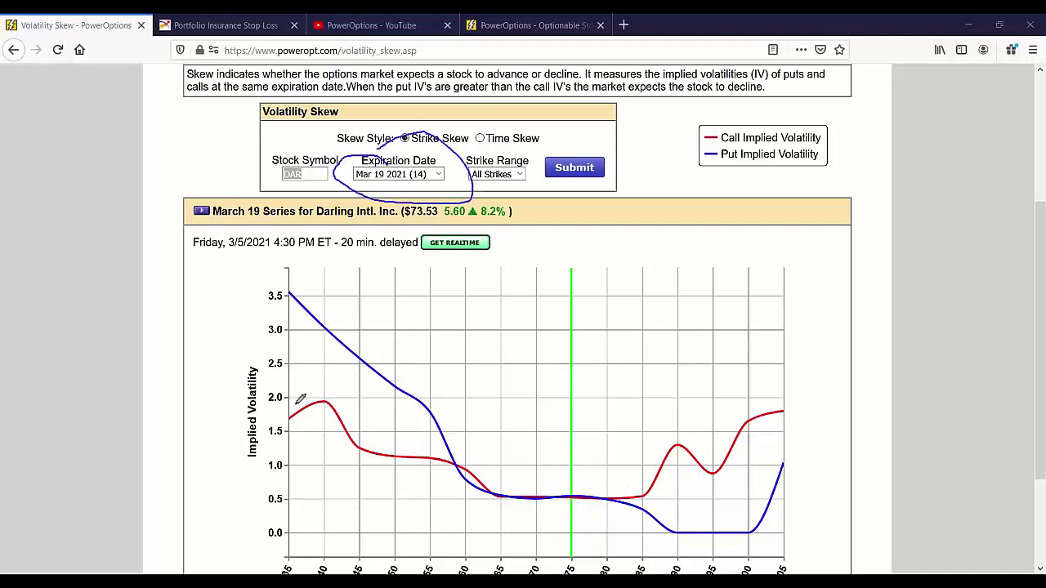
mouse_move(297, 401)
left_mouse_down()
mouse_move(377, 402)
mouse_move(459, 473)
mouse_move(495, 482)
mouse_move(791, 494)
left_mouse_up()
mouse_move(636, 486)
left_mouse_down()
mouse_move(683, 406)
mouse_move(740, 409)
mouse_move(783, 396)
left_mouse_up()
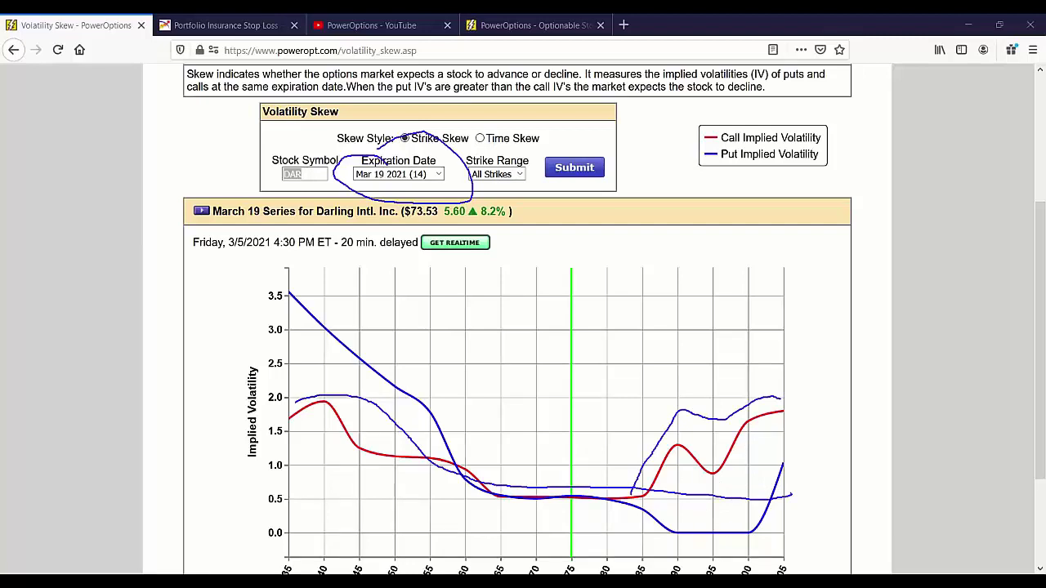
key("e")
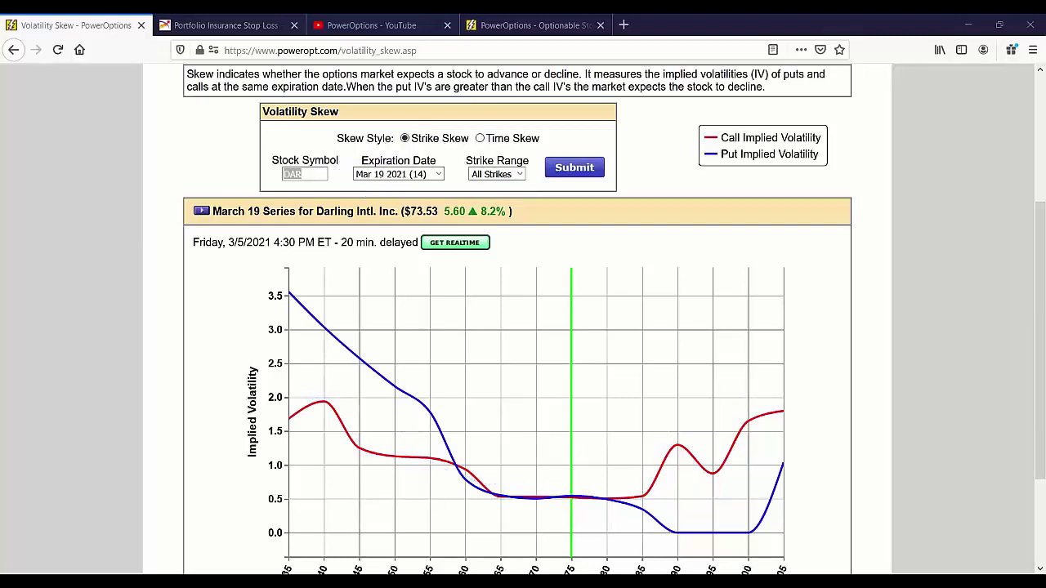
Generate the aapl strike skew chart for the Jun 17 2022 expiration with All Strikes and bring the graph into view.
left_click(313, 175)
key("BackSpace")
key("BackSpace")
key("BackSpace")
type("aapl")
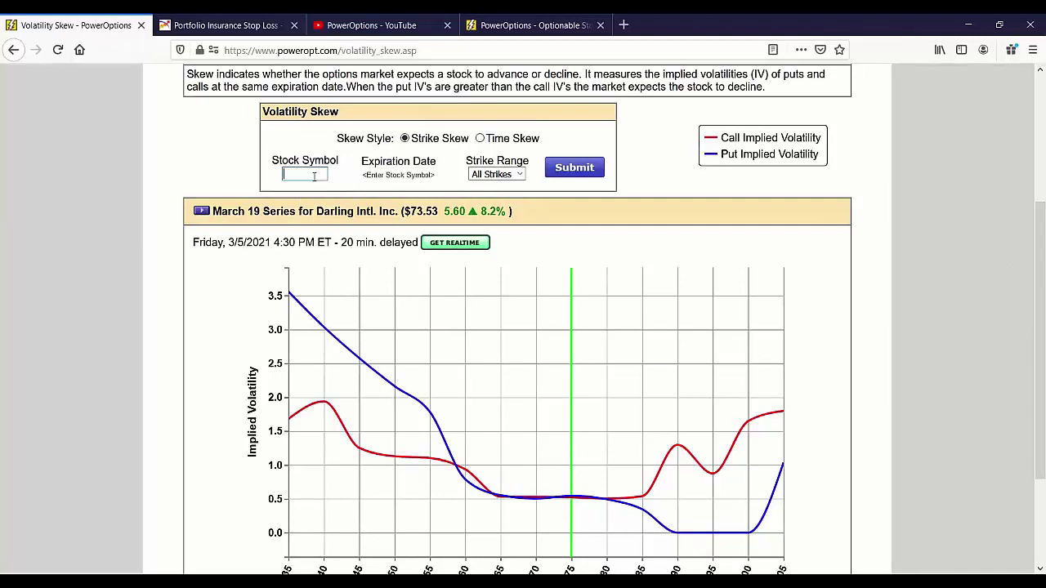
left_click(389, 181)
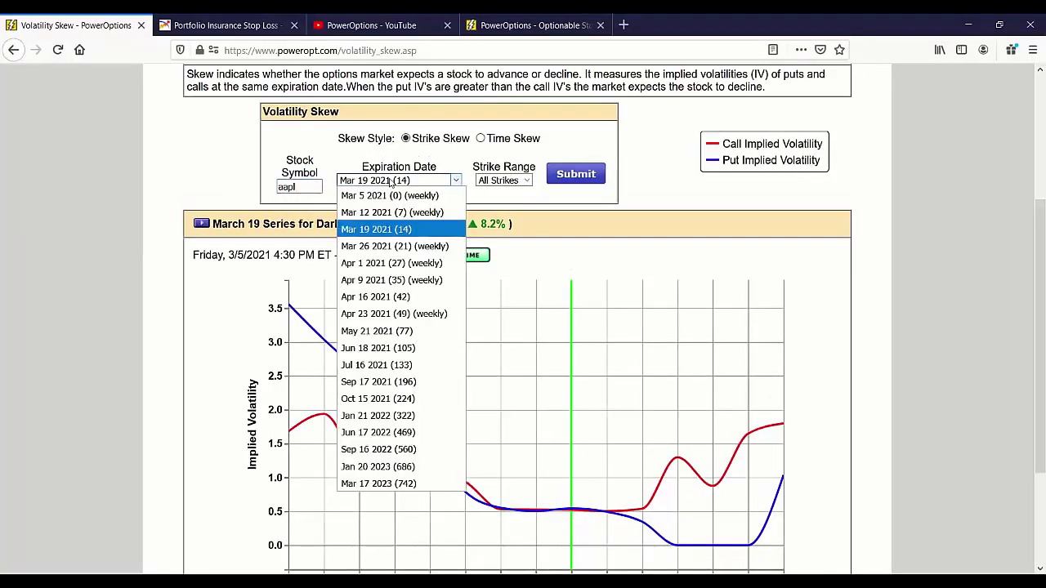
left_click(397, 440)
left_click(577, 175)
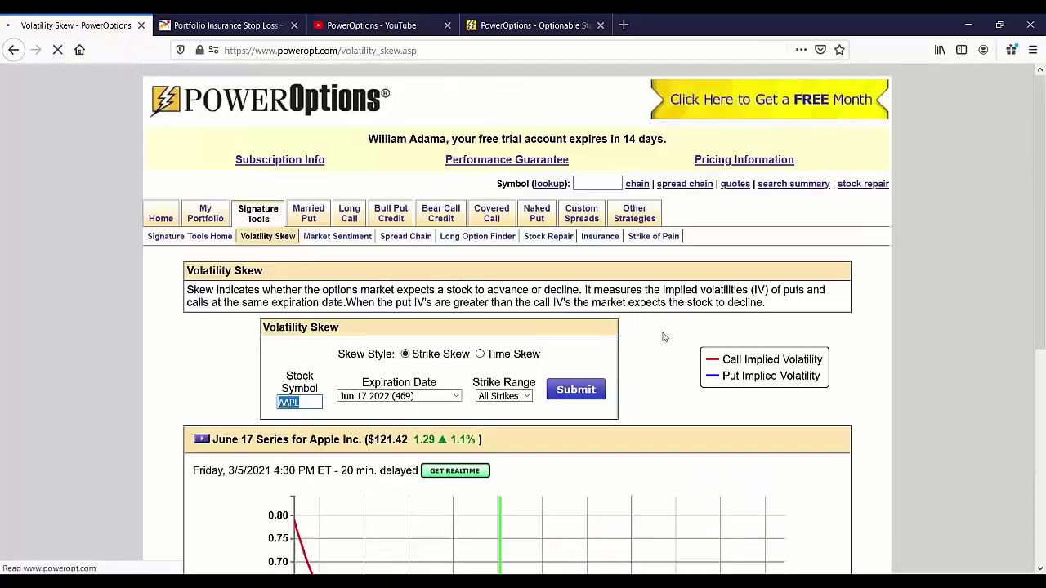
scroll(645, 331, "down", 5)
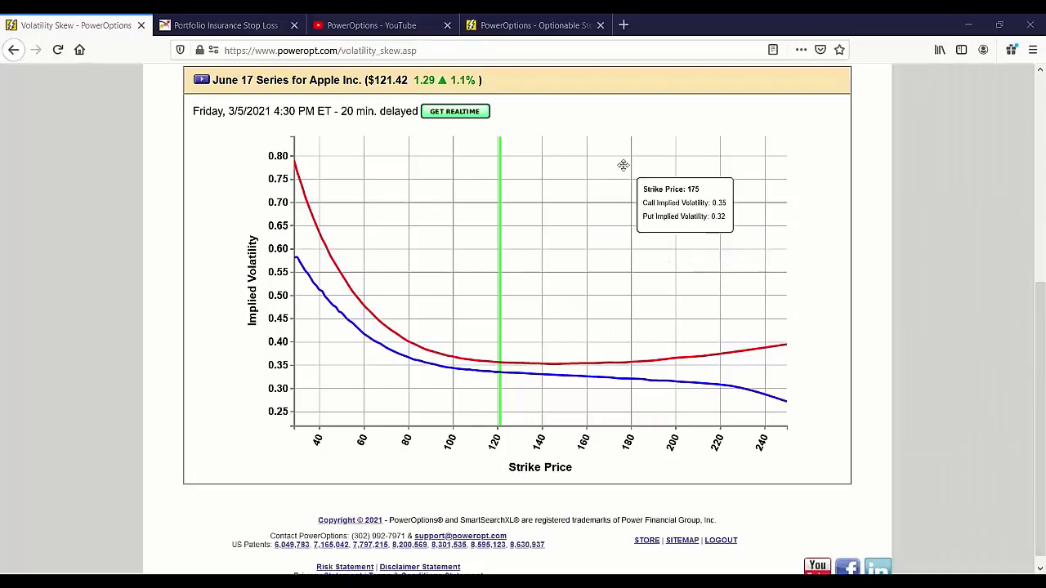
Return to the DAR option chain, circle the Black Sch. column, and handwrite Stock, Strike and Days beside the table with the stock price underlined.
scroll(261, 231, "up", 5)
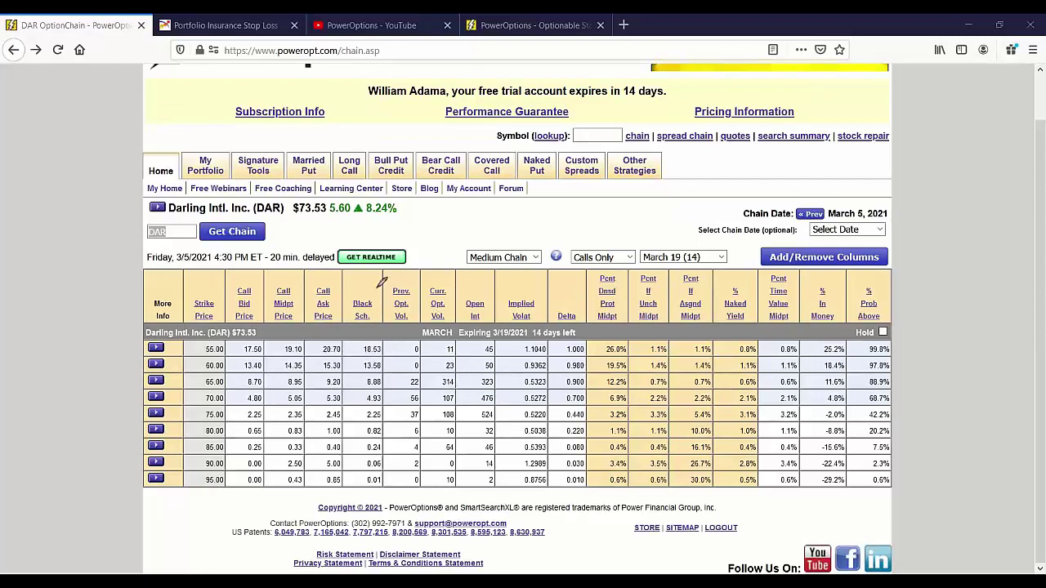
mouse_move(377, 288)
left_mouse_down()
mouse_move(349, 320)
mouse_move(364, 490)
mouse_move(395, 474)
mouse_move(404, 388)
mouse_move(400, 317)
mouse_move(386, 284)
mouse_move(371, 285)
left_mouse_up()
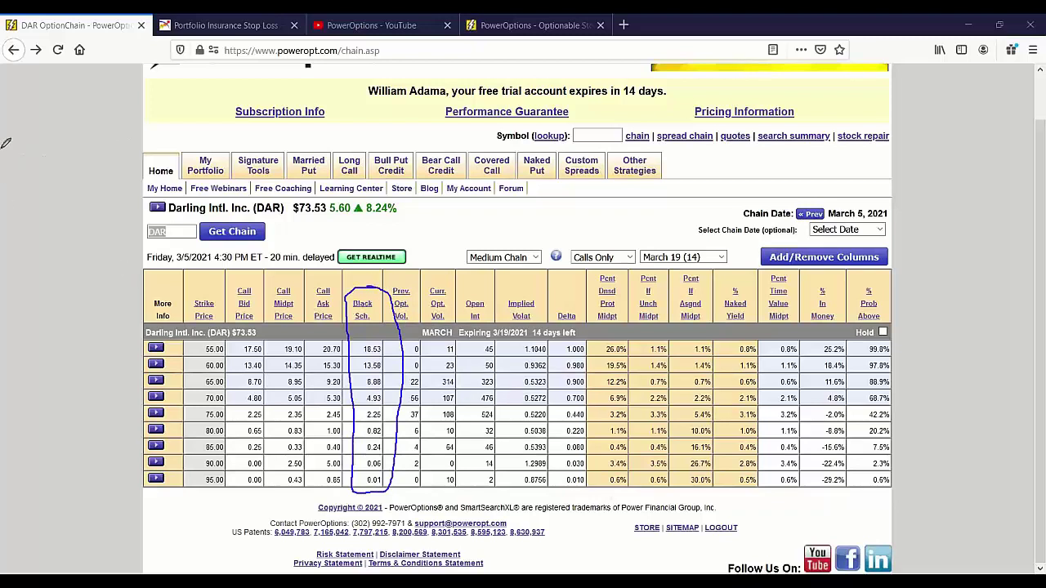
mouse_move(43, 140)
left_mouse_down()
mouse_move(24, 141)
mouse_move(20, 170)
mouse_move(92, 155)
mouse_move(94, 175)
mouse_move(122, 176)
left_mouse_up()
mouse_move(21, 194)
left_mouse_down()
mouse_move(44, 196)
mouse_move(28, 223)
mouse_move(75, 212)
mouse_move(86, 230)
mouse_move(107, 224)
left_mouse_up()
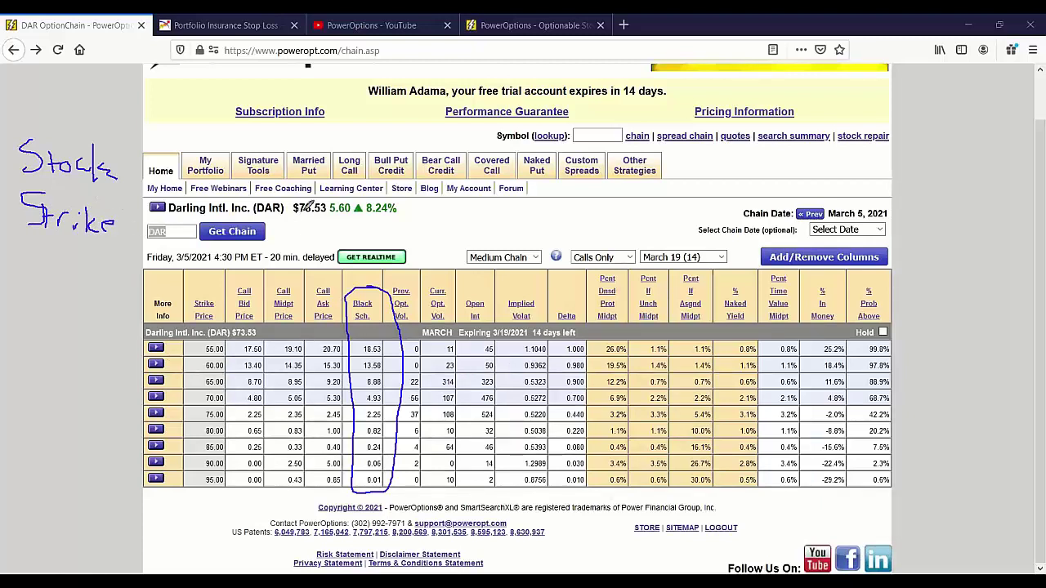
left_click_drag(292, 215, 336, 208)
mouse_move(29, 248)
left_mouse_down()
mouse_move(22, 286)
mouse_move(41, 257)
mouse_move(32, 288)
mouse_move(16, 291)
mouse_move(46, 296)
mouse_move(62, 283)
mouse_move(68, 311)
mouse_move(89, 277)
mouse_move(82, 304)
left_mouse_up()
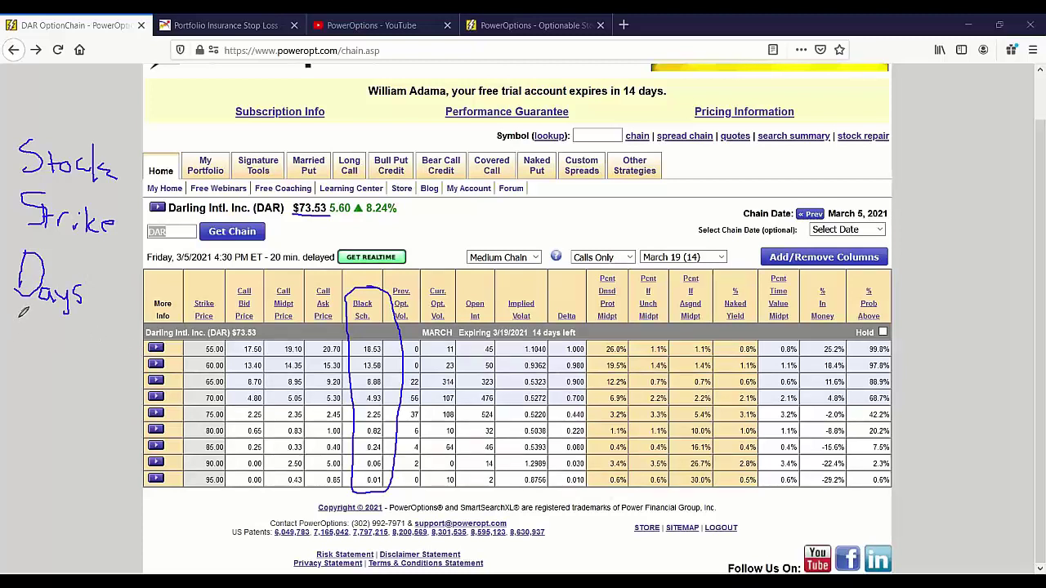
Add interest and stock volatility to the handwritten list, bracket all the items and connect them to the Black Sch. column with a line.
left_click_drag(6, 321, 25, 318)
mouse_move(17, 320)
left_mouse_down()
mouse_move(9, 344)
mouse_move(47, 331)
mouse_move(60, 314)
mouse_move(65, 338)
mouse_move(119, 328)
left_mouse_up()
mouse_move(42, 350)
left_mouse_down()
mouse_move(18, 381)
mouse_move(36, 365)
mouse_move(85, 381)
mouse_move(91, 365)
left_mouse_up()
left_click_drag(101, 370, 100, 371)
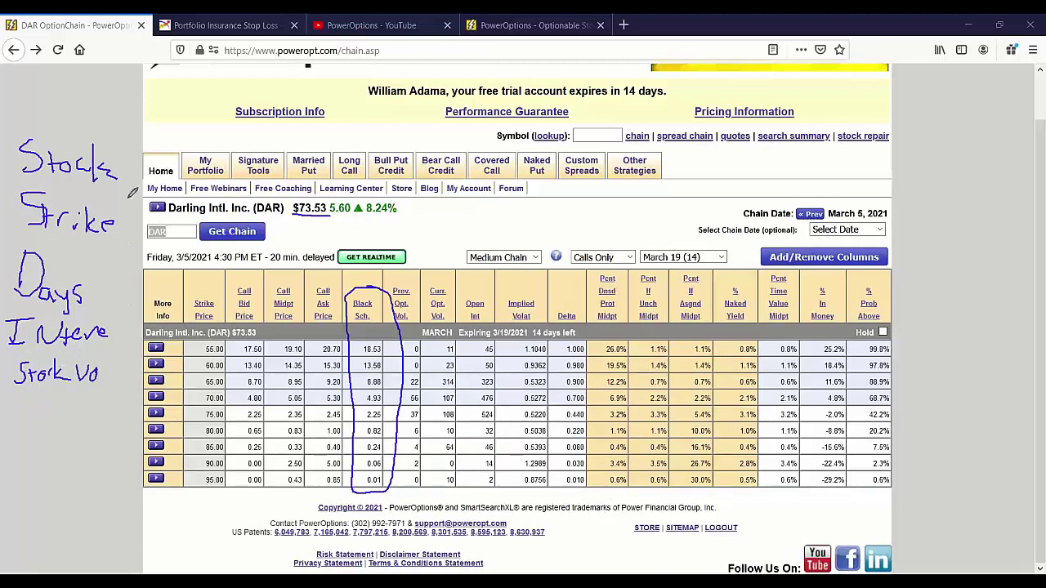
mouse_move(119, 149)
left_mouse_down()
mouse_move(130, 181)
mouse_move(114, 314)
mouse_move(90, 397)
left_mouse_up()
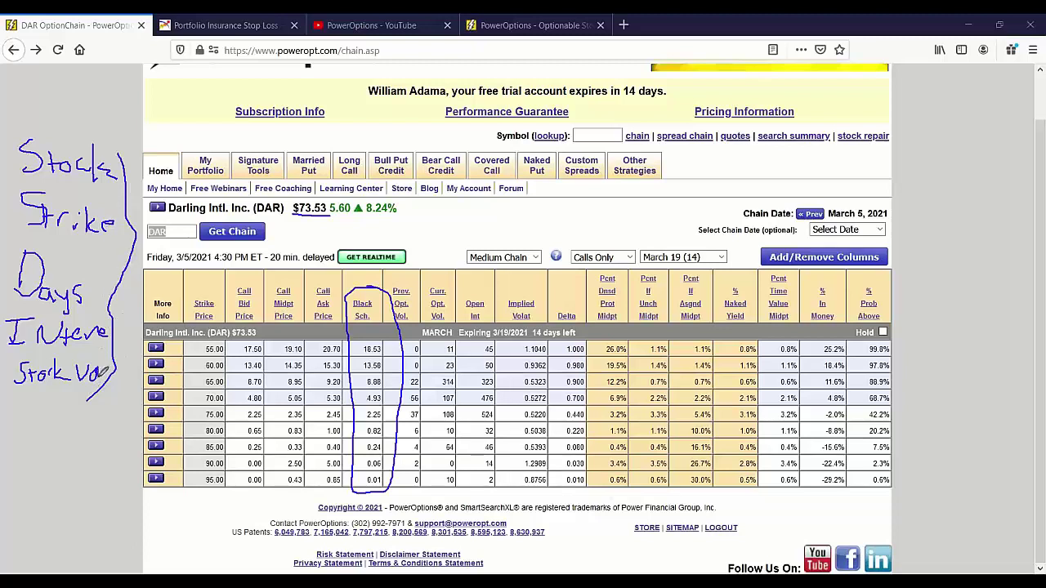
mouse_move(134, 282)
left_mouse_down()
mouse_move(270, 288)
mouse_move(375, 327)
left_mouse_up()
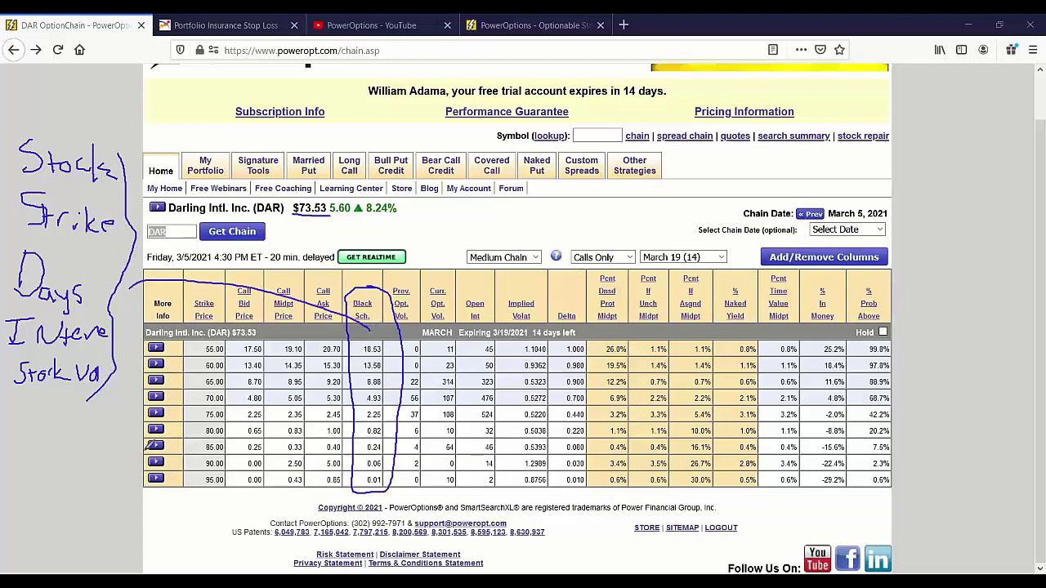
Handwrite 55 with 18.53 and 19.10 below the list, and circle the 55.00 call's midpoint and ask prices.
mouse_move(48, 419)
left_mouse_down()
mouse_move(26, 446)
mouse_move(62, 433)
mouse_move(49, 448)
left_mouse_up()
left_click_drag(100, 417, 102, 448)
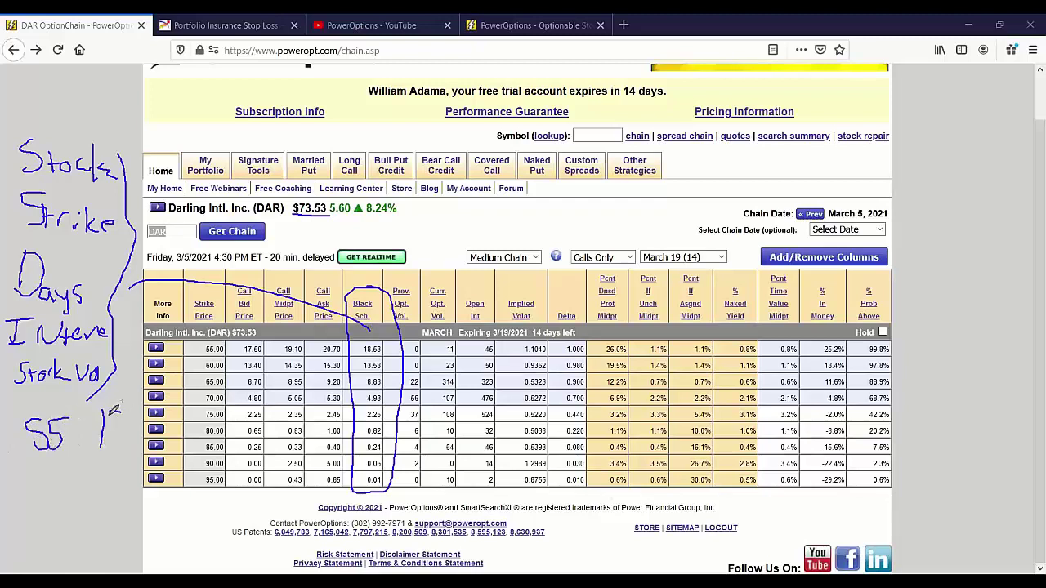
left_click_drag(123, 407, 130, 425)
mouse_move(134, 407)
left_mouse_down()
mouse_move(149, 396)
mouse_move(146, 419)
left_mouse_up()
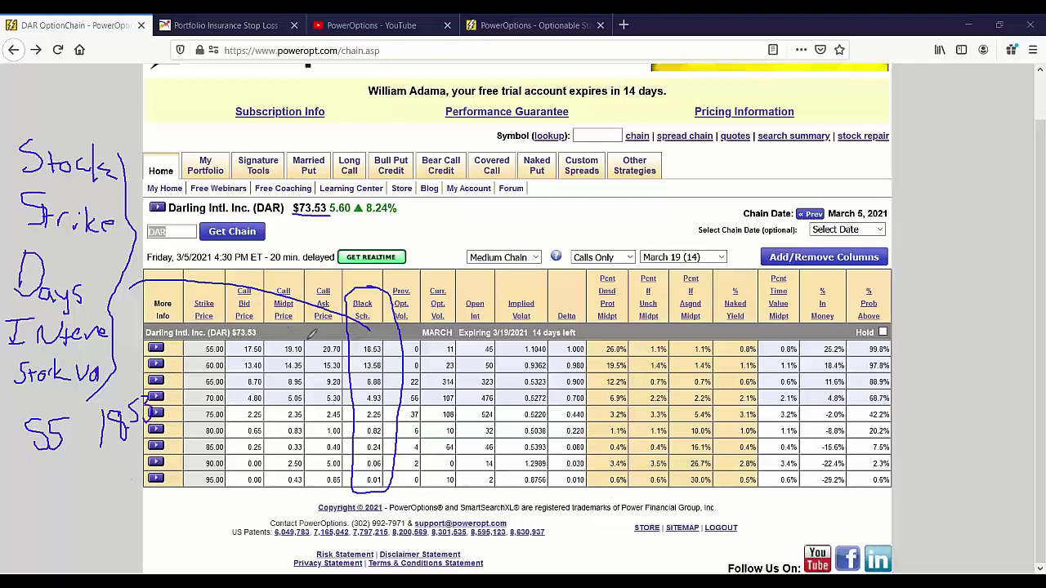
mouse_move(312, 333)
left_mouse_down()
mouse_move(277, 340)
mouse_move(321, 336)
left_mouse_up()
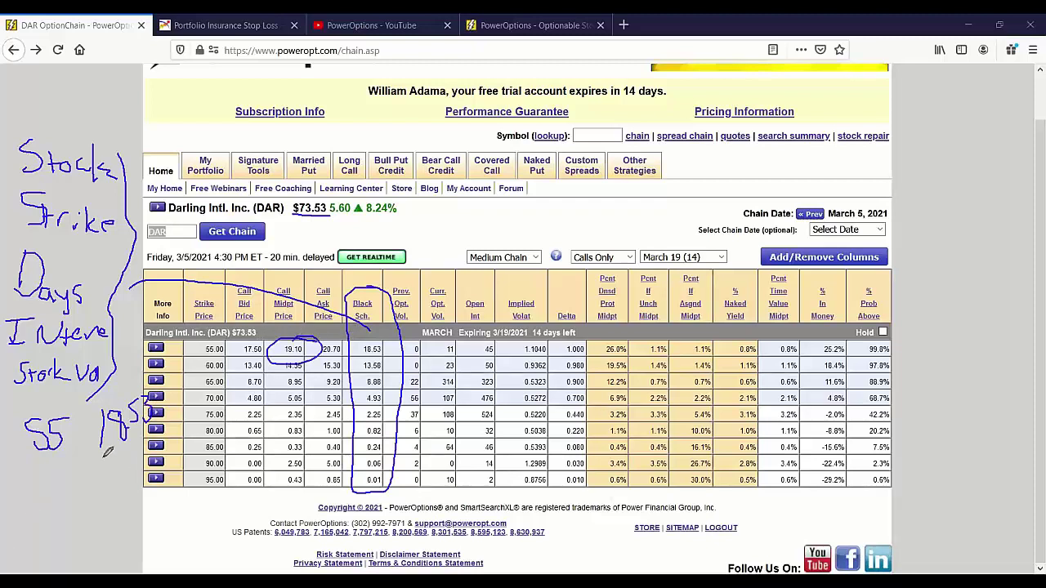
mouse_move(106, 462)
left_mouse_down()
mouse_move(96, 500)
mouse_move(129, 470)
mouse_move(123, 497)
left_mouse_up()
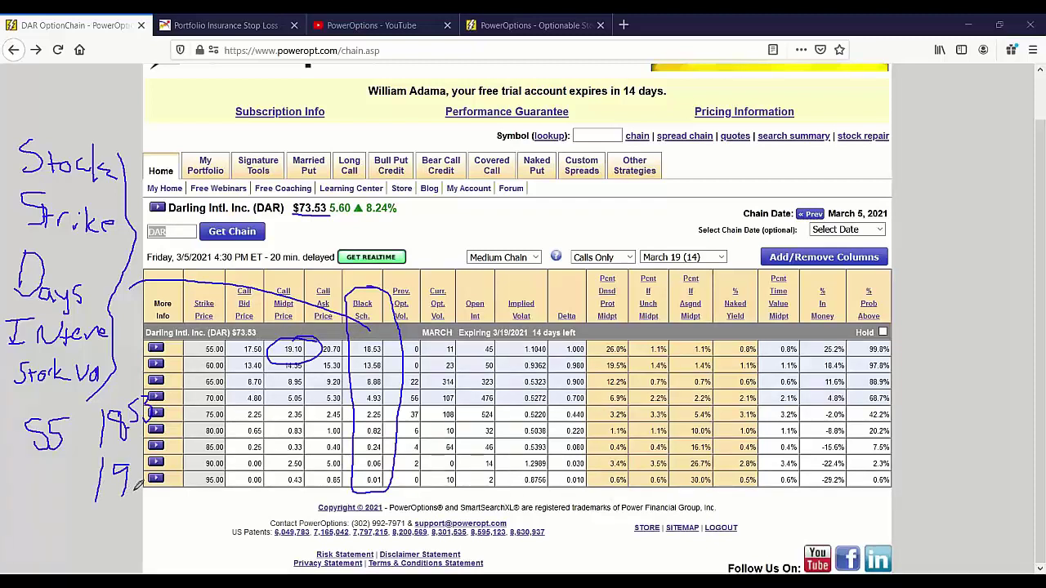
mouse_move(349, 335)
left_mouse_down()
mouse_move(317, 333)
mouse_move(340, 355)
mouse_move(337, 337)
left_mouse_up()
mouse_move(152, 462)
left_mouse_down()
mouse_move(144, 489)
mouse_move(163, 462)
left_mouse_up()
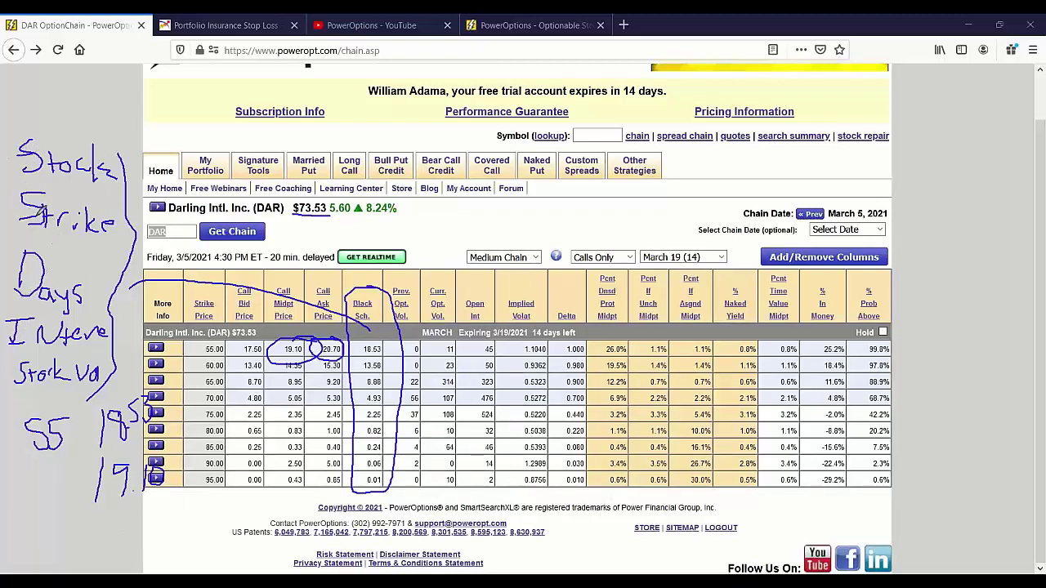
Mark Days, circle and cross out stock volatility in the list, and handwrite 19.10 beneath the DAR stock price.
left_click_drag(4, 266, 36, 260)
mouse_move(96, 355)
left_mouse_down()
mouse_move(5, 354)
mouse_move(114, 377)
mouse_move(82, 350)
left_mouse_up()
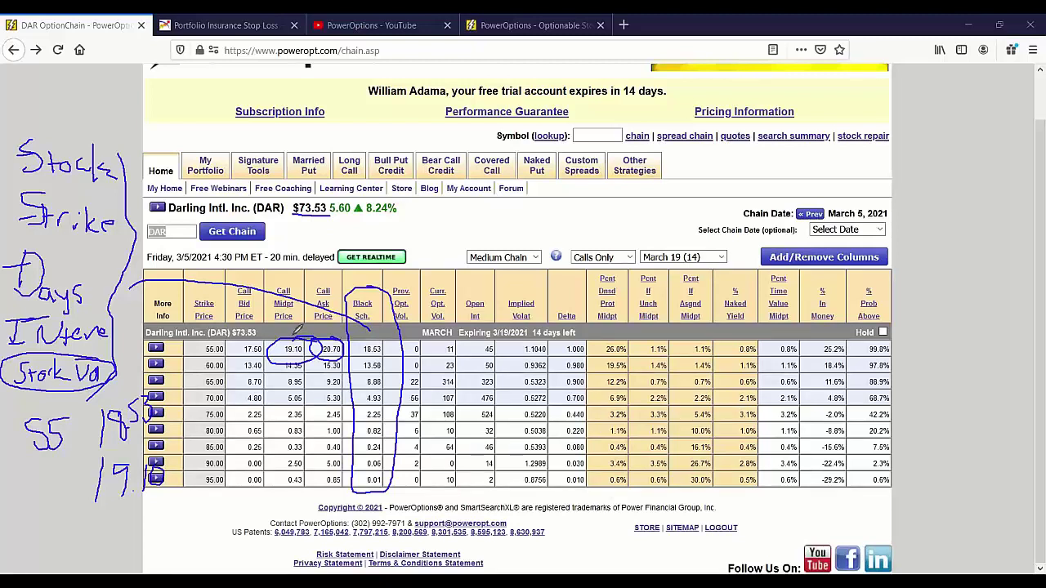
mouse_move(40, 361)
left_mouse_down()
mouse_move(18, 369)
mouse_move(122, 370)
mouse_move(18, 368)
mouse_move(110, 367)
left_mouse_up()
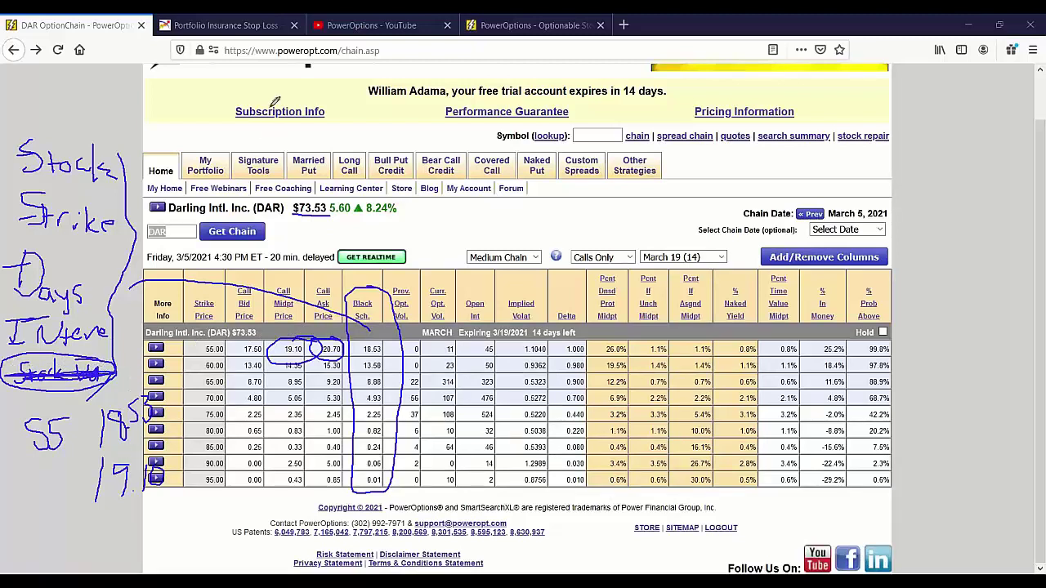
mouse_move(288, 217)
left_mouse_down()
mouse_move(295, 242)
mouse_move(304, 224)
mouse_move(314, 245)
mouse_move(346, 242)
mouse_move(342, 211)
left_mouse_up()
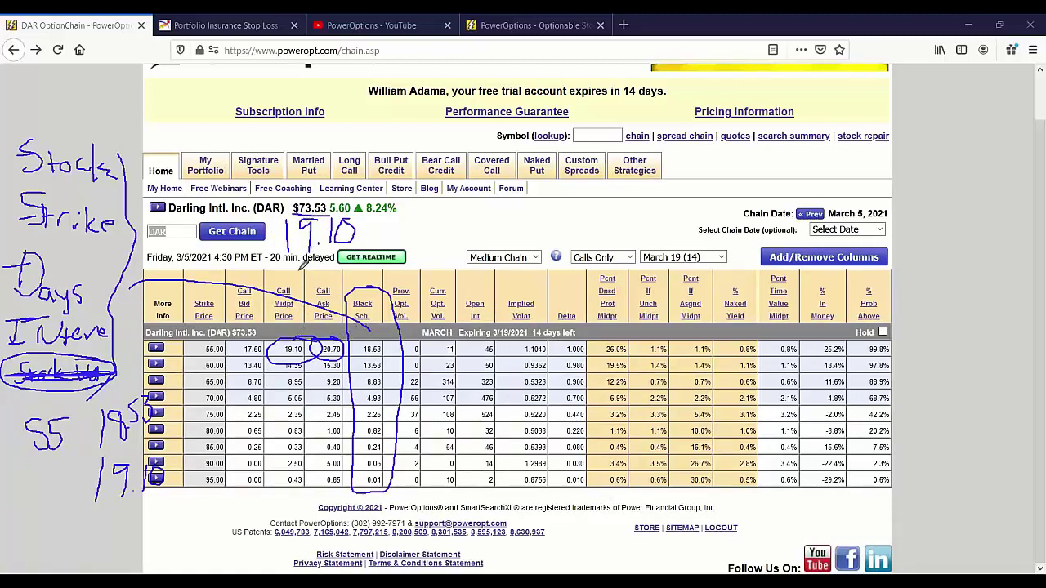
mouse_move(96, 365)
left_mouse_down()
mouse_move(36, 363)
mouse_move(111, 361)
left_mouse_up()
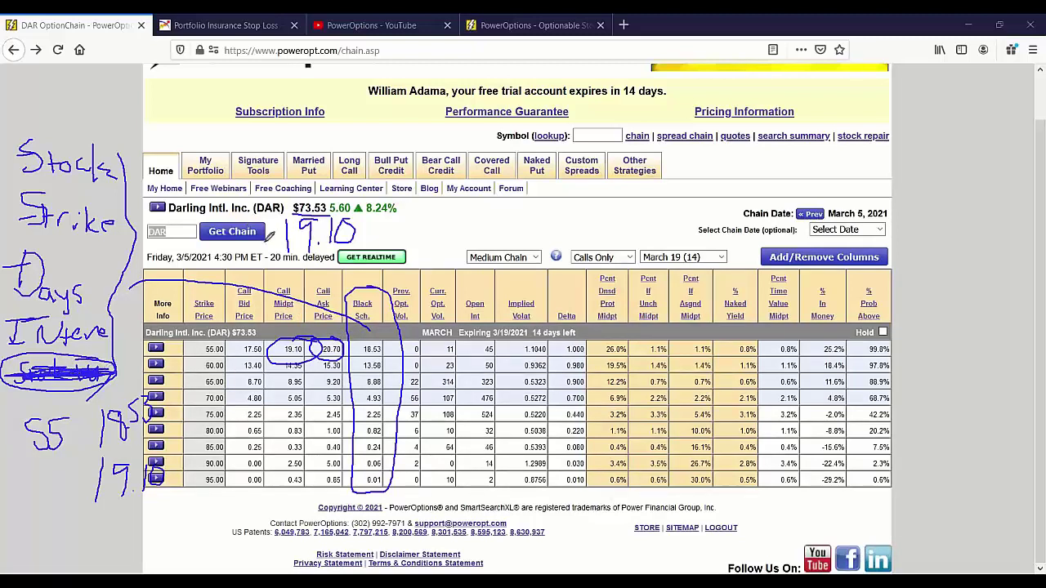
Draw a line from the handwritten 19.10 back through the list, write 1.10 linked to the 55.00 call's midpoint, and clear all markings.
mouse_move(284, 236)
left_mouse_down()
mouse_move(252, 179)
mouse_move(180, 147)
mouse_move(102, 161)
mouse_move(69, 293)
mouse_move(67, 353)
mouse_move(75, 329)
mouse_move(111, 343)
left_mouse_up()
left_click_drag(39, 505, 37, 538)
left_click(54, 532)
mouse_move(63, 501)
left_mouse_down()
mouse_move(62, 534)
mouse_move(80, 513)
mouse_move(53, 430)
mouse_move(286, 350)
mouse_move(278, 347)
mouse_move(312, 368)
left_mouse_up()
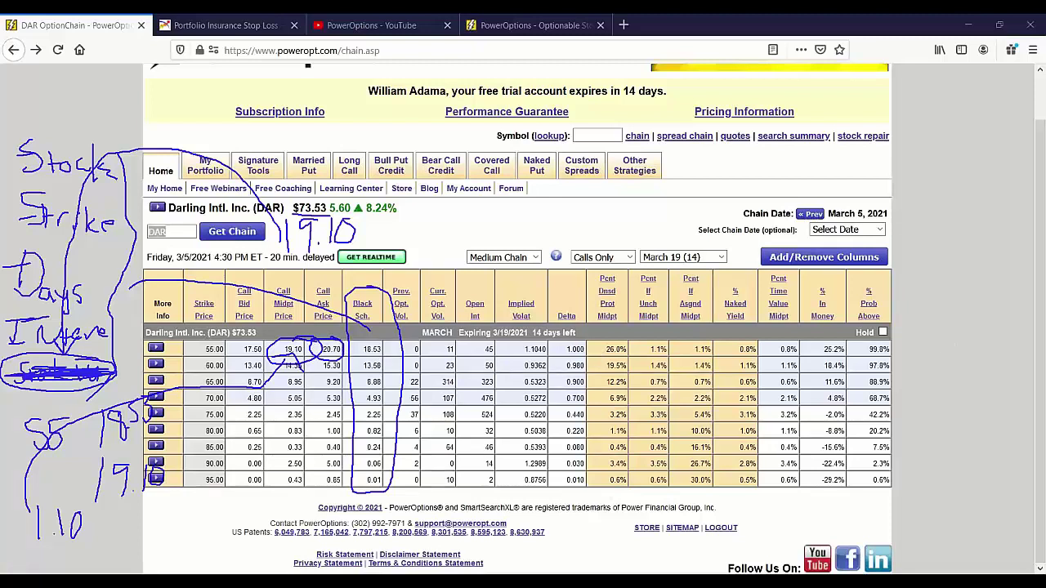
key("Escape")
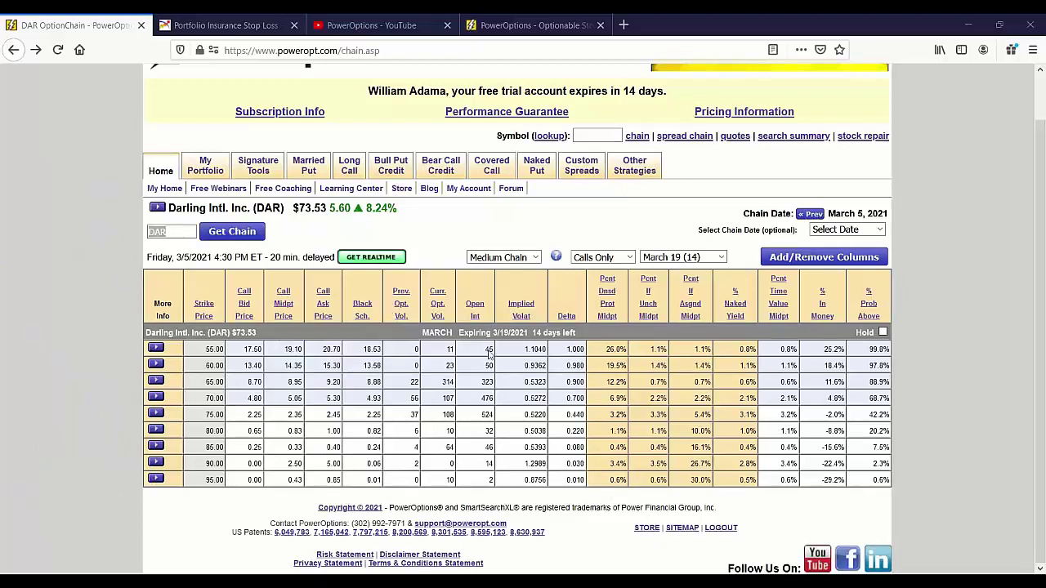
Highlight the 55.00 call's implied volatility, and compare the 90.00 call's bid, midpoint and ask prices with its implied volatility.
left_click_drag(520, 351, 550, 357)
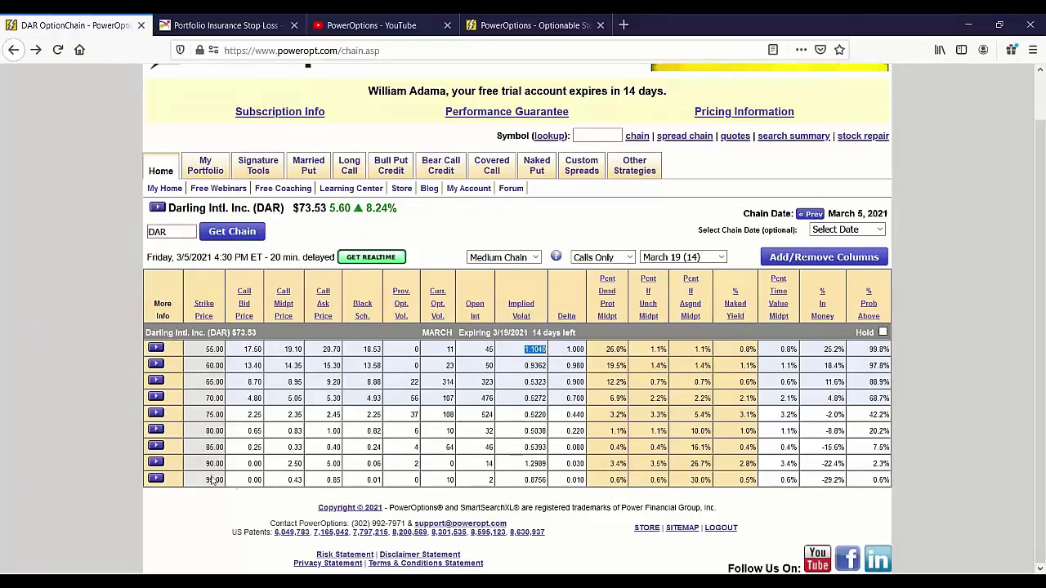
left_click_drag(247, 464, 344, 465)
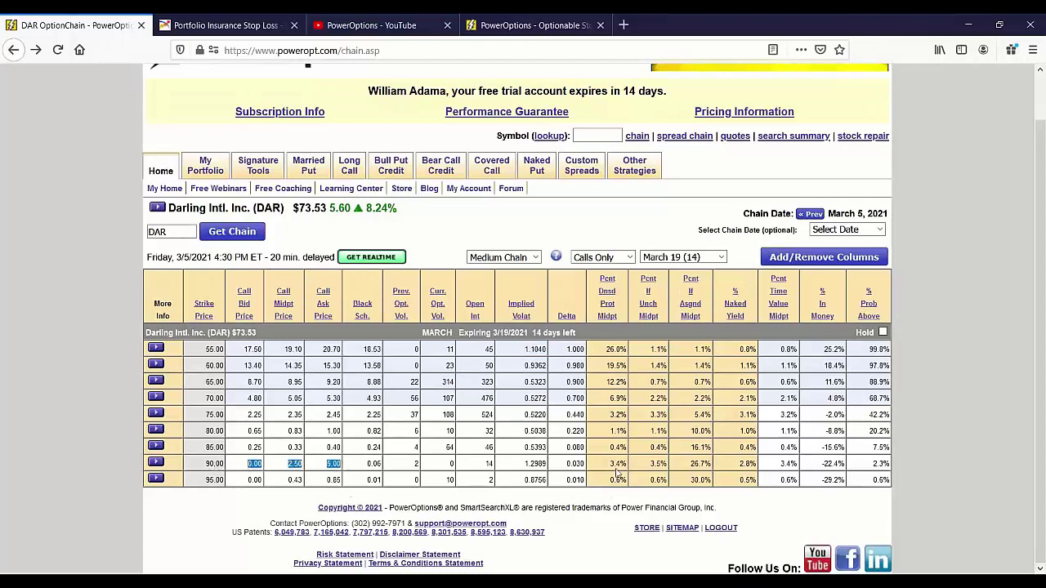
left_click_drag(523, 463, 572, 464)
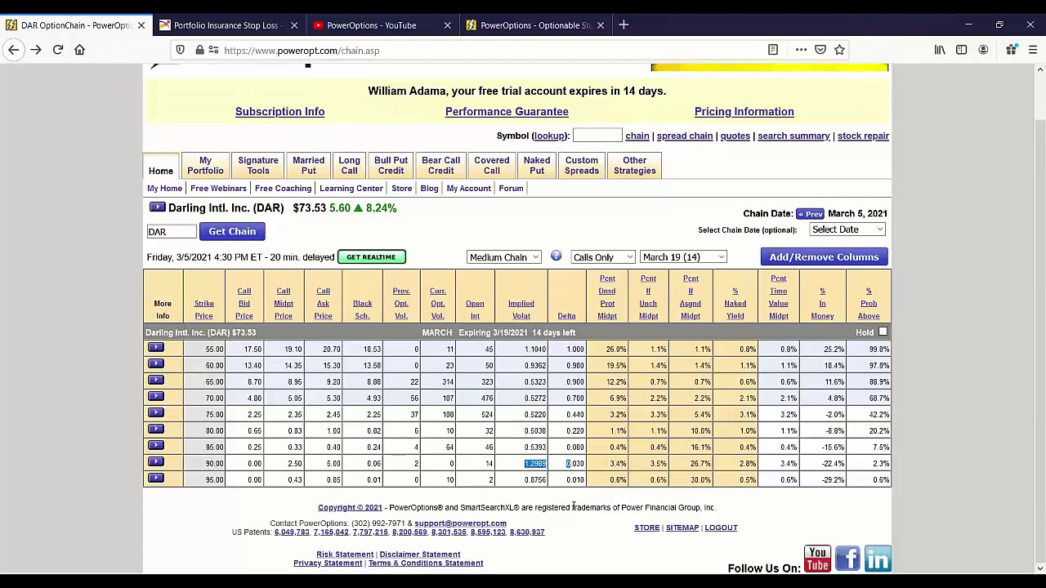
left_click_drag(250, 463, 358, 467)
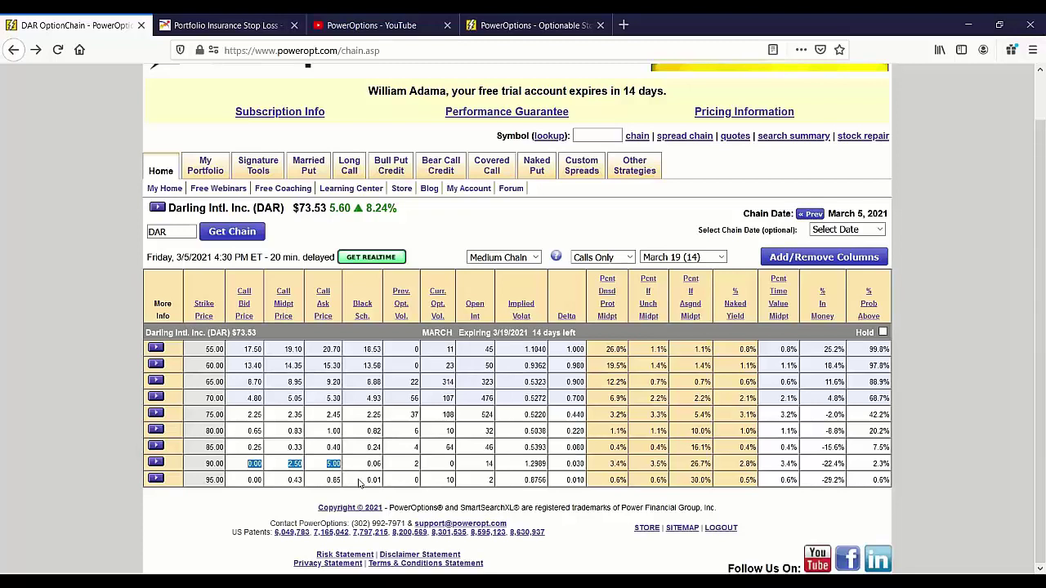
left_click_drag(278, 469, 304, 474)
left_click_drag(522, 467, 553, 475)
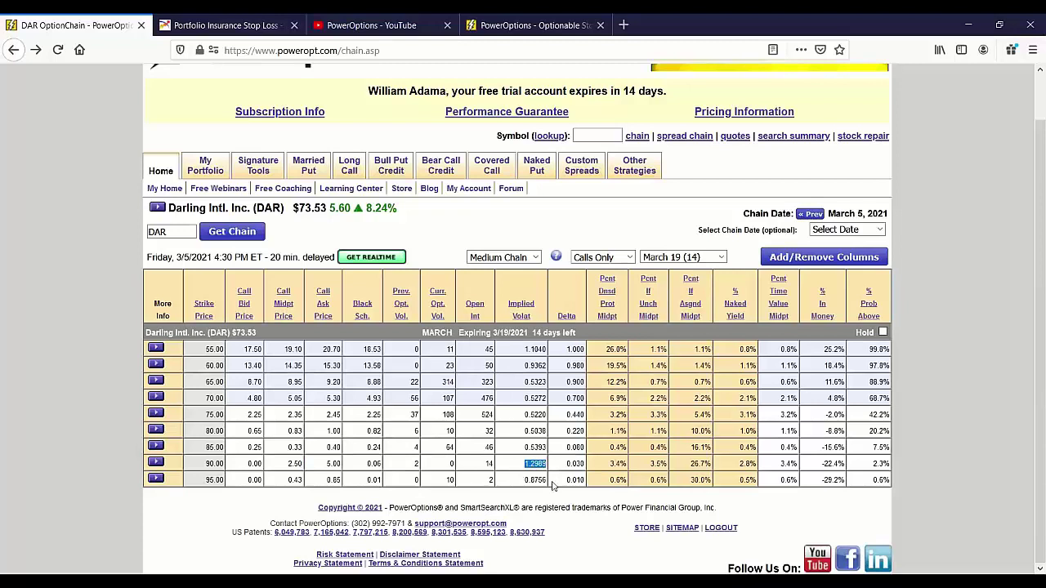